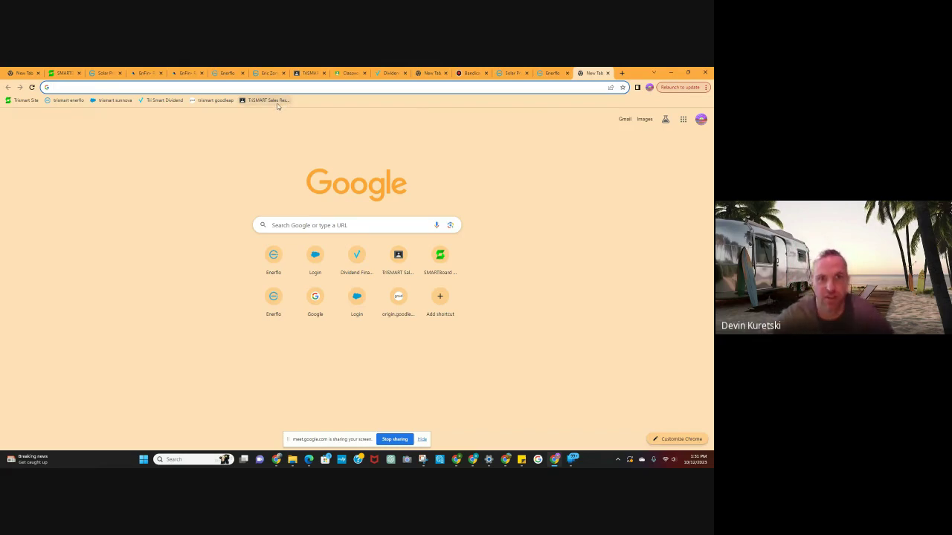
Open the TriSMART Sales Resource & Training Hub class and browse its Classwork training topics.
{"action": "left_click", "coordinate": [278, 104]}
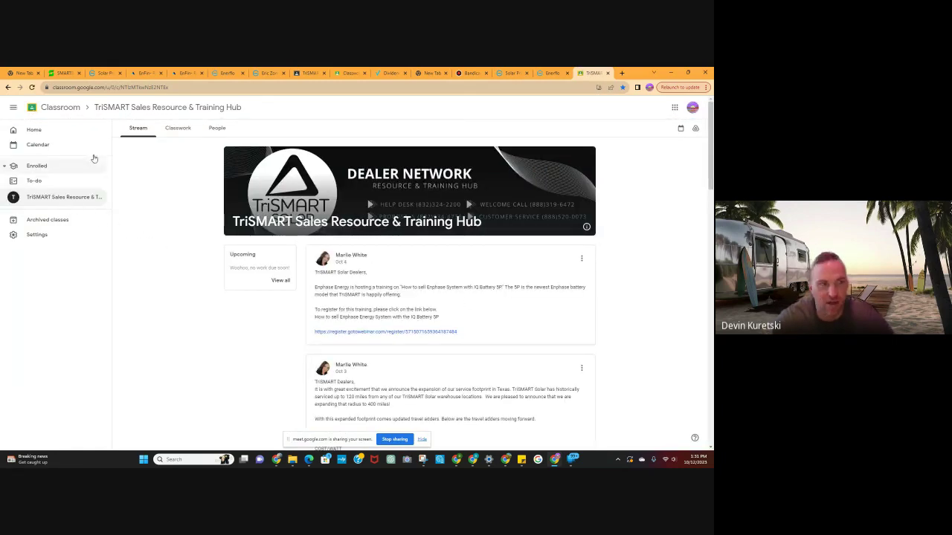
{"action": "left_click", "coordinate": [184, 130]}
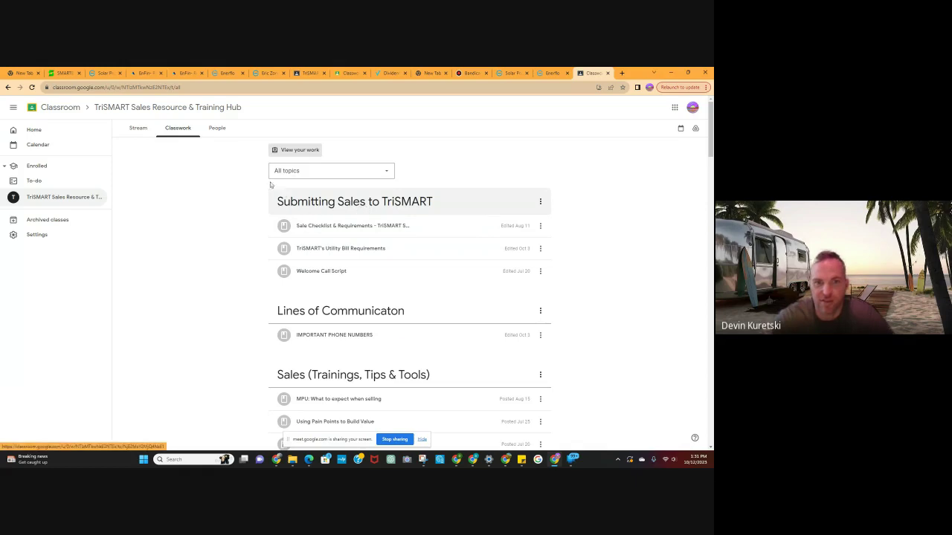
{"action": "left_click", "coordinate": [179, 130]}
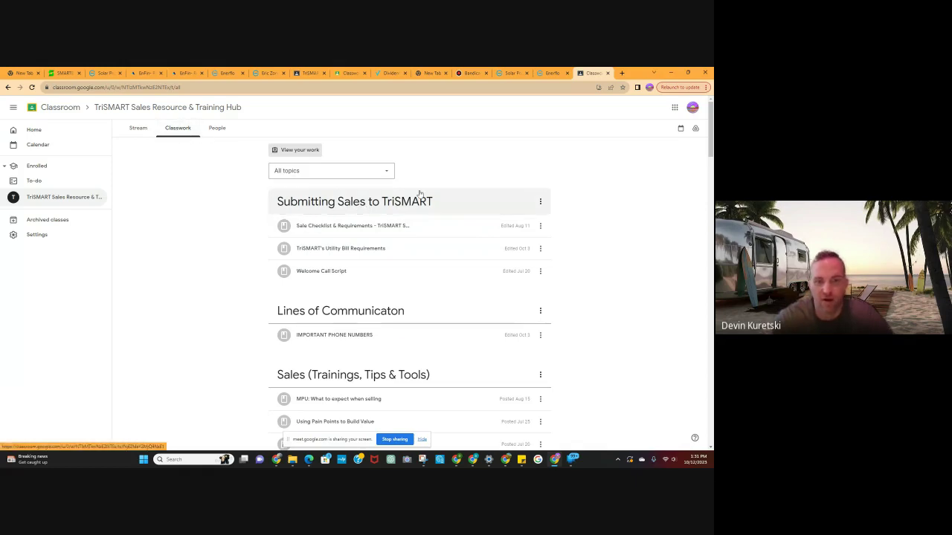
{"action": "scroll", "coordinate": [419, 193], "scroll_direction": "down", "scroll_amount": 5}
{"action": "scroll", "coordinate": [420, 193], "scroll_direction": "down", "scroll_amount": 9}
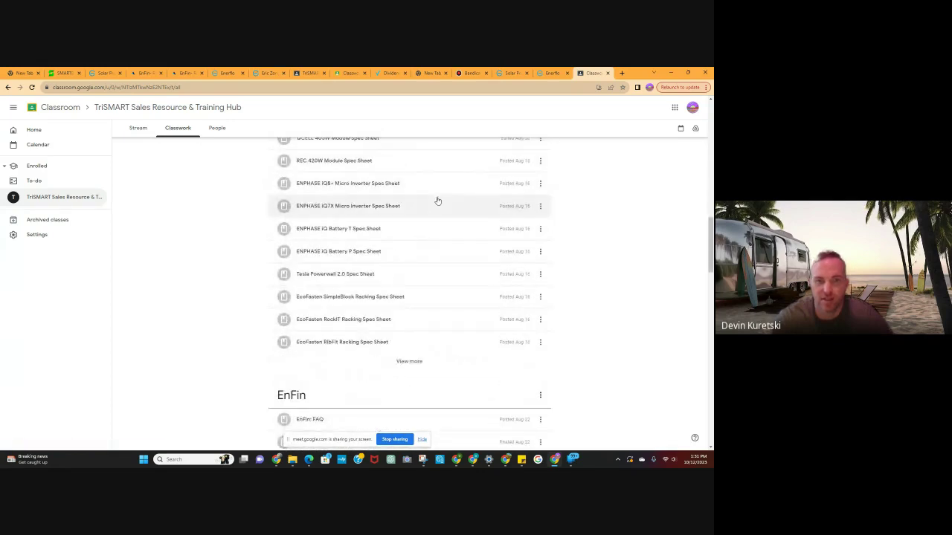
{"action": "scroll", "coordinate": [437, 201], "scroll_direction": "up", "scroll_amount": 4}
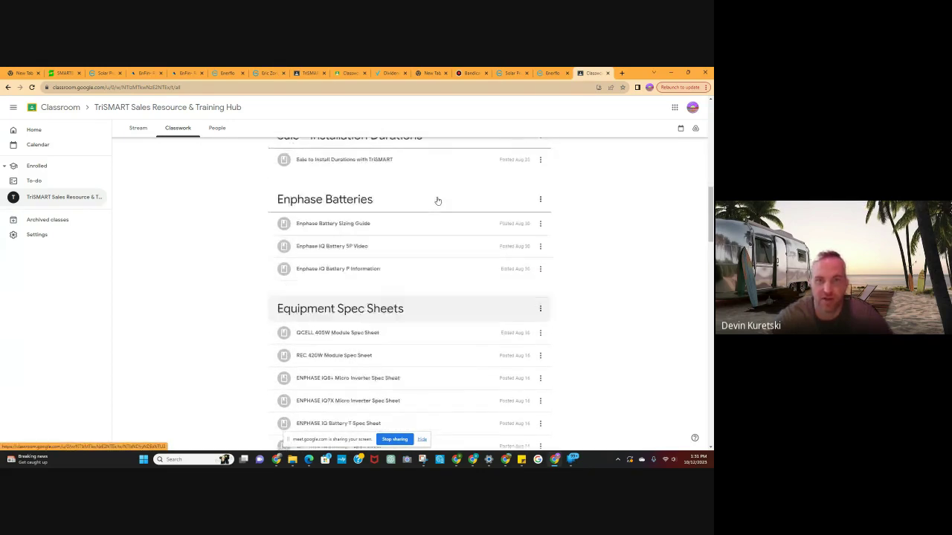
{"action": "scroll", "coordinate": [437, 200], "scroll_direction": "up", "scroll_amount": 7}
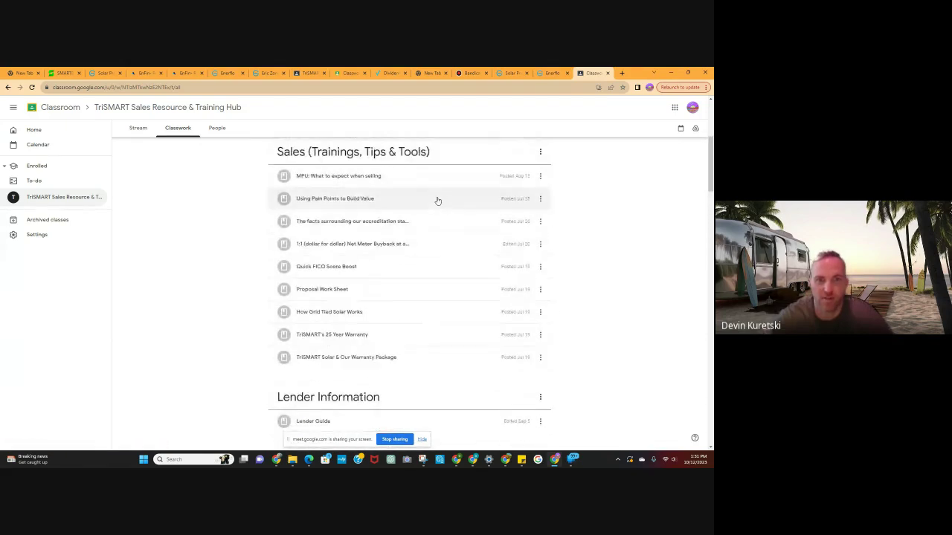
{"action": "scroll", "coordinate": [437, 200], "scroll_direction": "up", "scroll_amount": 6}
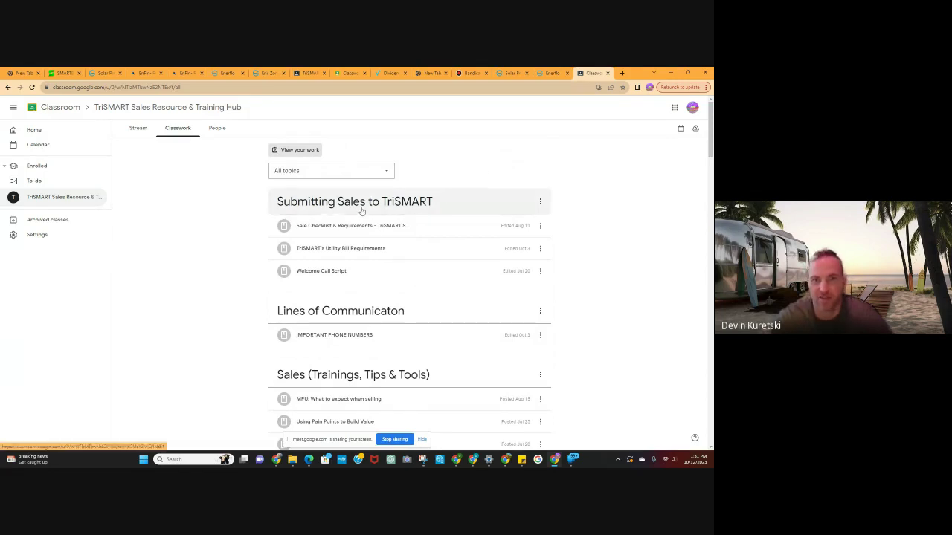
{"action": "scroll", "coordinate": [420, 284], "scroll_direction": "down", "scroll_amount": 1}
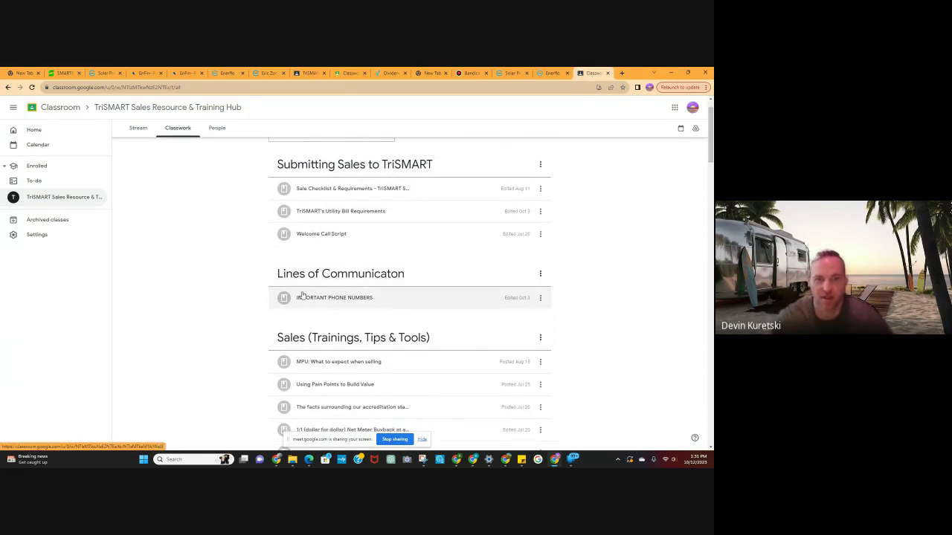
{"action": "scroll", "coordinate": [359, 310], "scroll_direction": "down", "scroll_amount": 1}
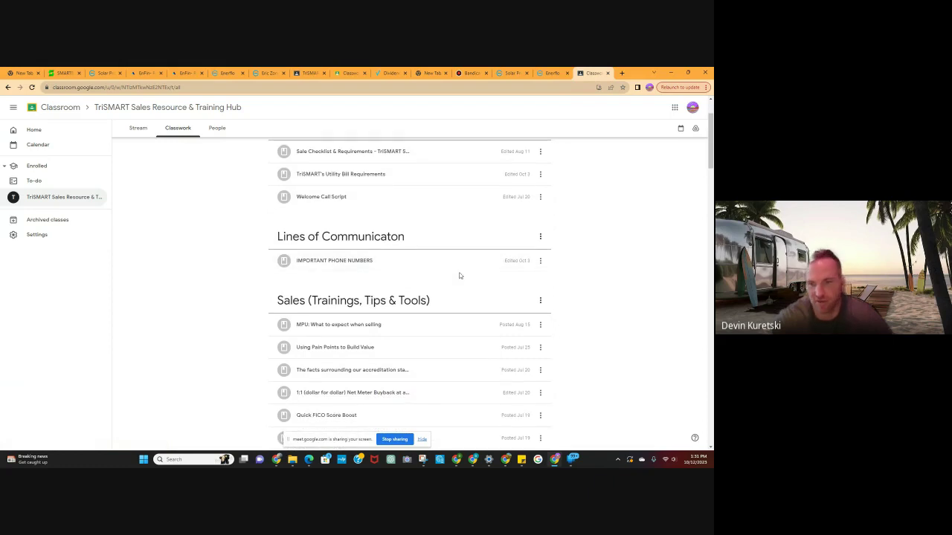
{"action": "scroll", "coordinate": [446, 273], "scroll_direction": "down", "scroll_amount": 3}
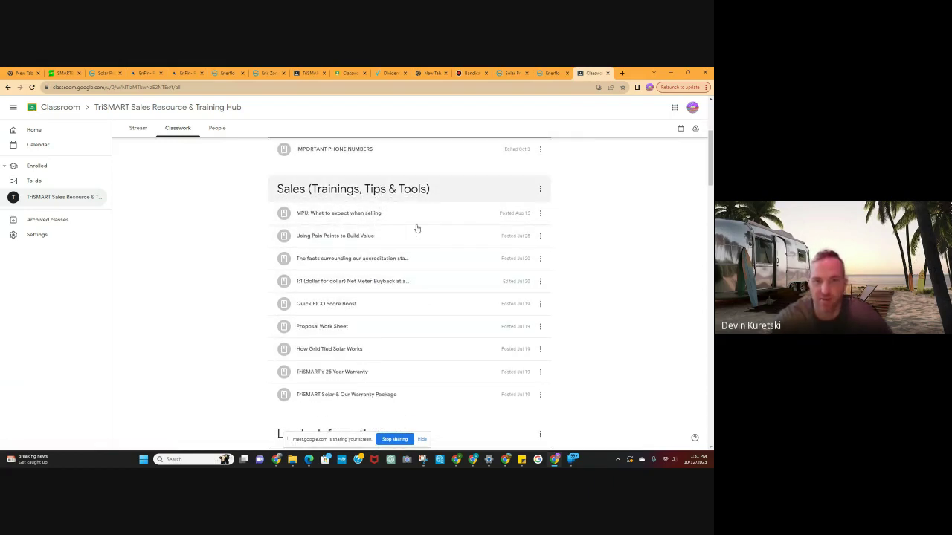
{"action": "scroll", "coordinate": [410, 289], "scroll_direction": "down", "scroll_amount": 3}
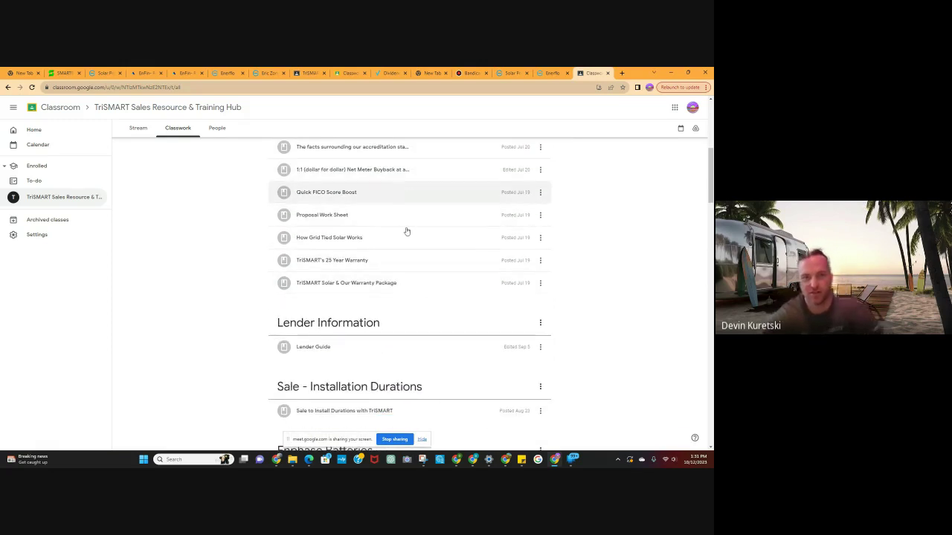
{"action": "scroll", "coordinate": [440, 227], "scroll_direction": "down", "scroll_amount": 1}
{"action": "scroll", "coordinate": [440, 227], "scroll_direction": "down", "scroll_amount": 1}
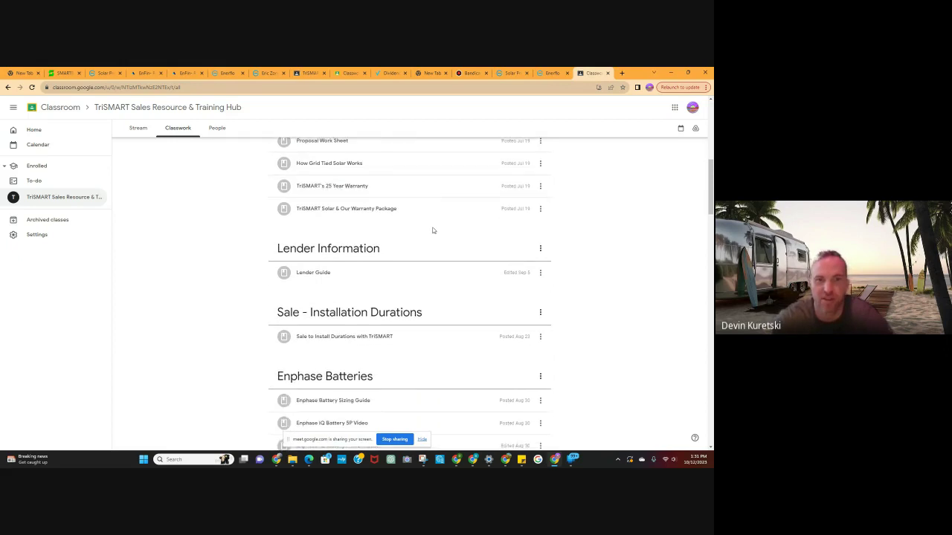
{"action": "scroll", "coordinate": [439, 291], "scroll_direction": "down", "scroll_amount": 1}
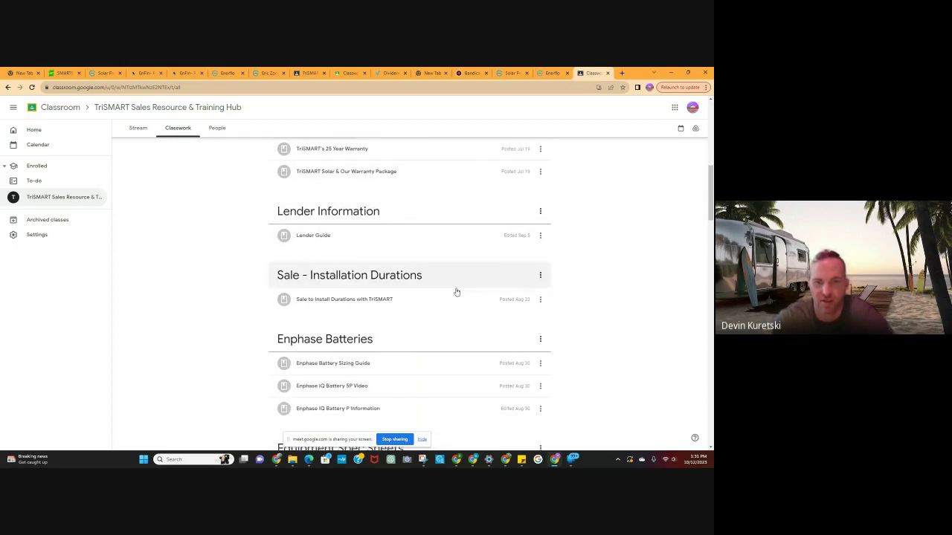
{"action": "scroll", "coordinate": [432, 295], "scroll_direction": "down", "scroll_amount": 4}
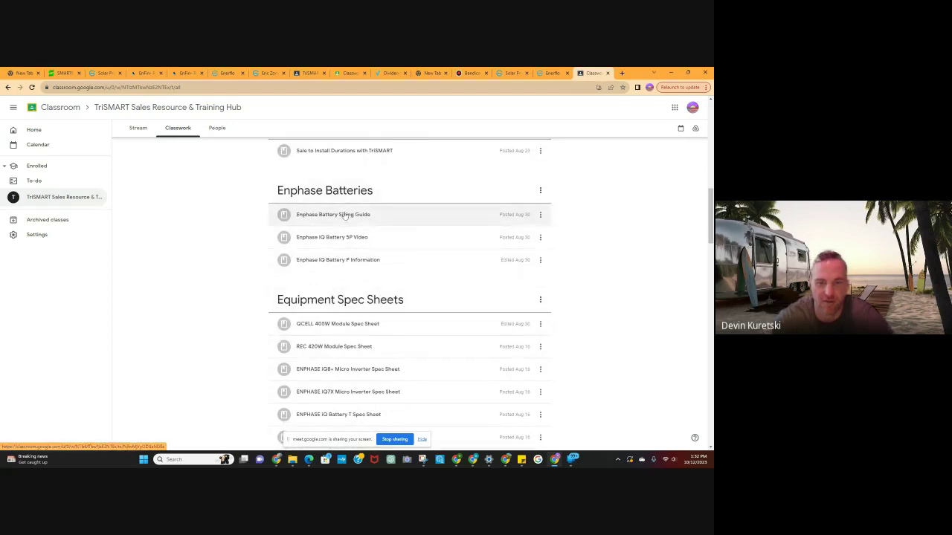
{"action": "scroll", "coordinate": [455, 303], "scroll_direction": "down", "scroll_amount": 4}
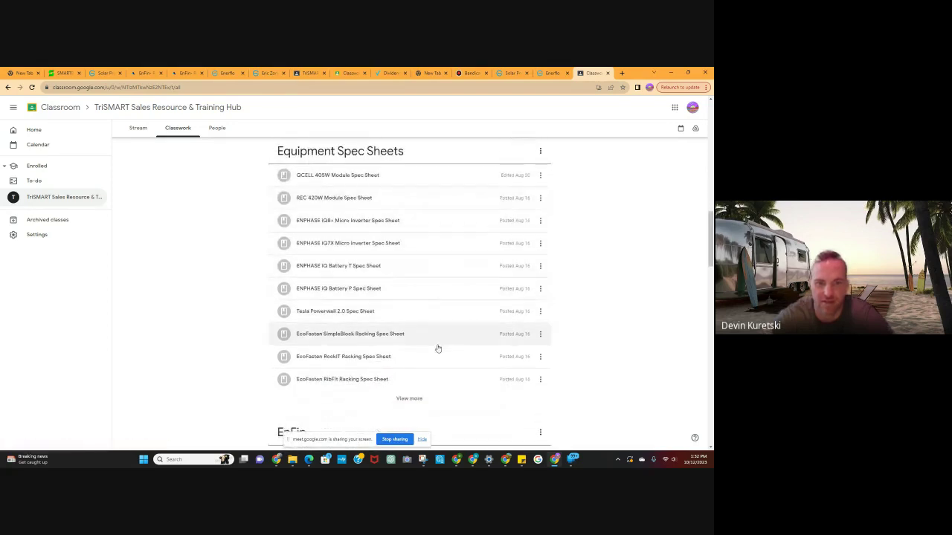
{"action": "scroll", "coordinate": [443, 312], "scroll_direction": "down", "scroll_amount": 4}
{"action": "scroll", "coordinate": [446, 312], "scroll_direction": "down", "scroll_amount": 7}
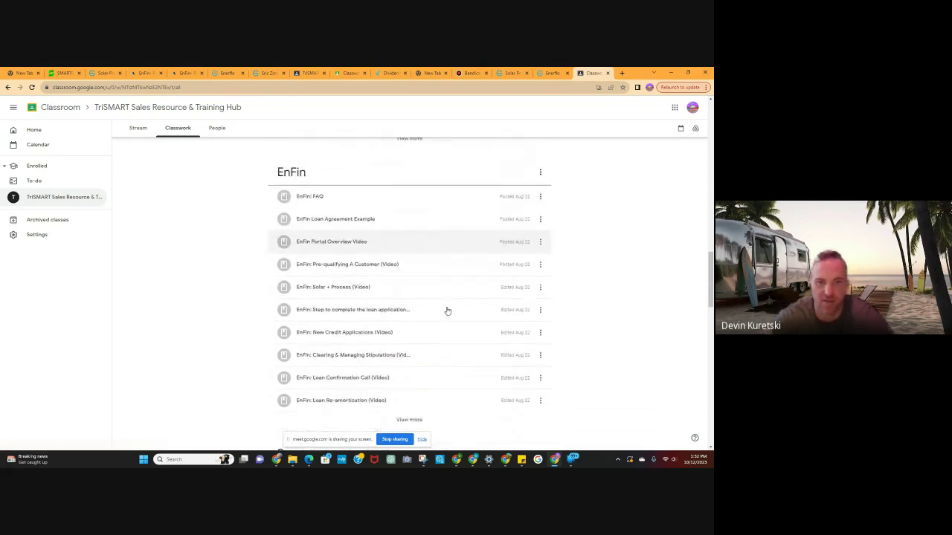
{"action": "scroll", "coordinate": [421, 357], "scroll_direction": "down", "scroll_amount": 12}
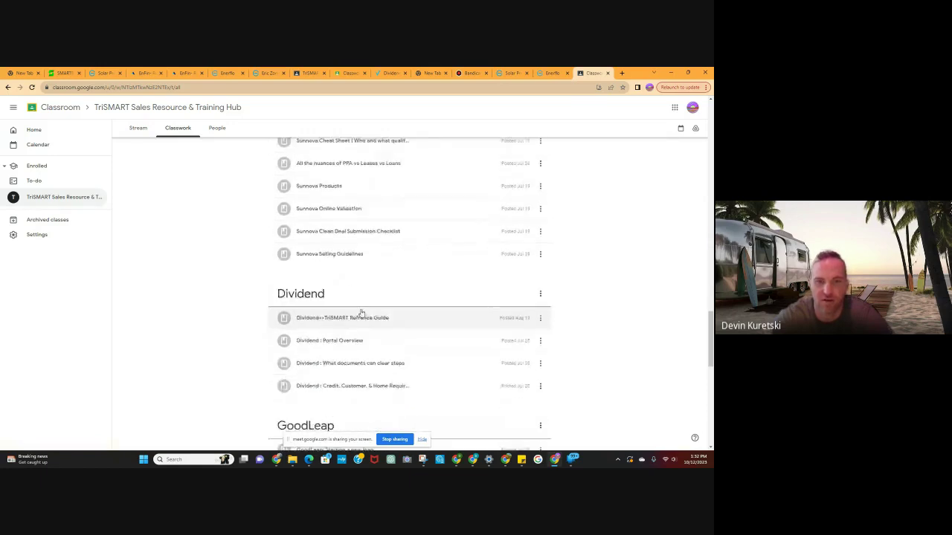
{"action": "scroll", "coordinate": [402, 320], "scroll_direction": "down", "scroll_amount": 8}
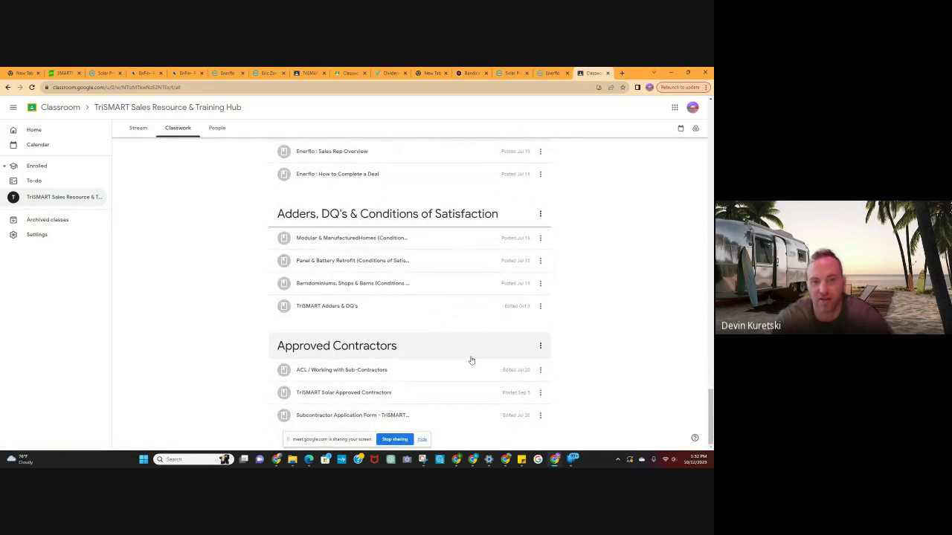
{"action": "scroll", "coordinate": [325, 349], "scroll_direction": "up", "scroll_amount": 12}
{"action": "scroll", "coordinate": [325, 349], "scroll_direction": "up", "scroll_amount": 20}
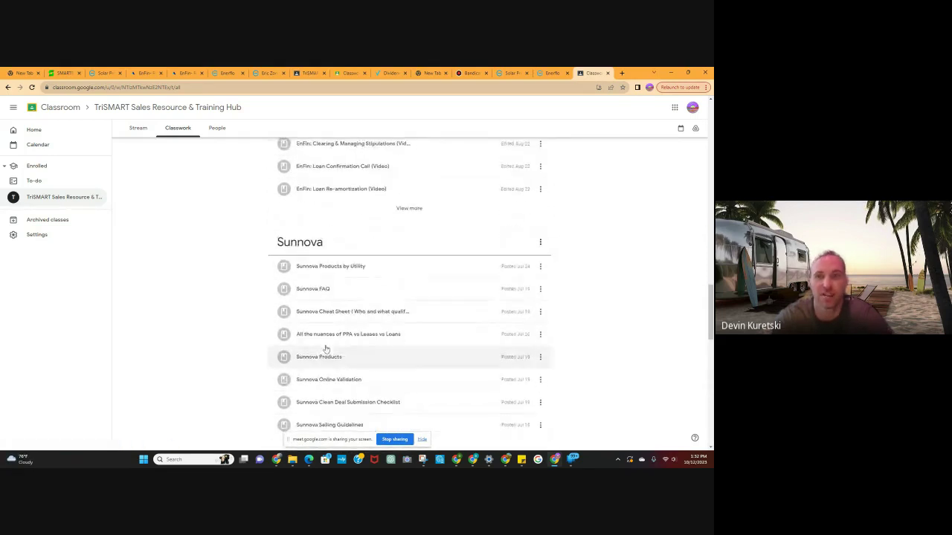
{"action": "scroll", "coordinate": [356, 339], "scroll_direction": "up", "scroll_amount": 10}
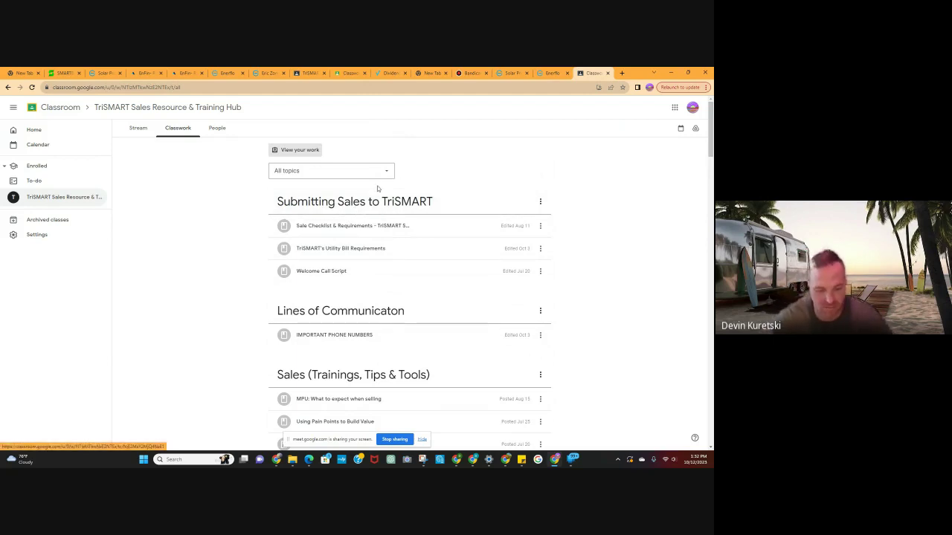
From Company Leads, start a blank new lead with the First name field active.
{"action": "left_click", "coordinate": [551, 74]}
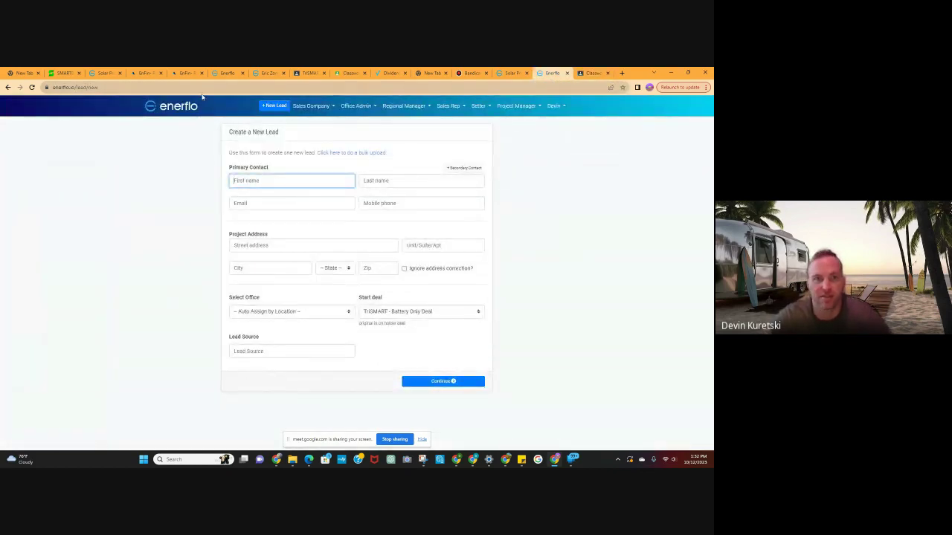
{"action": "left_click", "coordinate": [8, 88]}
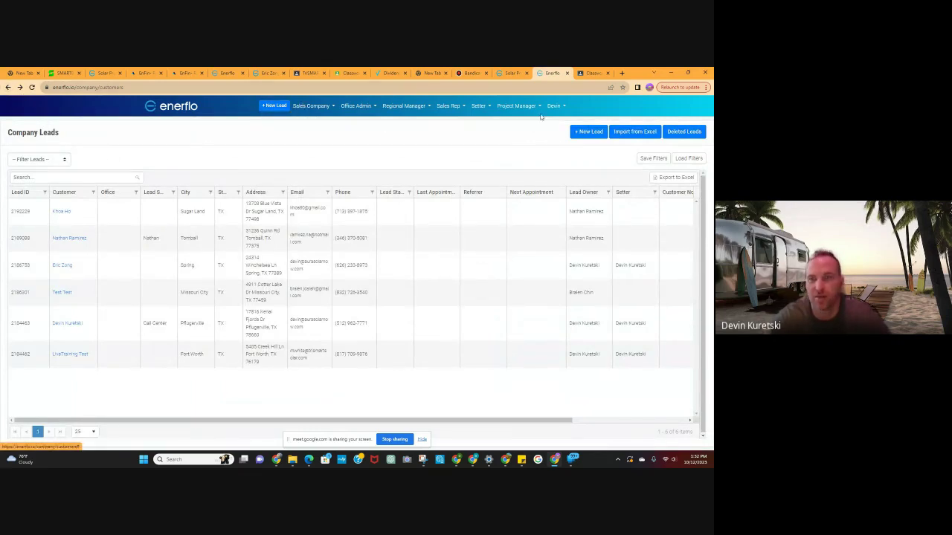
{"action": "left_click", "coordinate": [585, 131]}
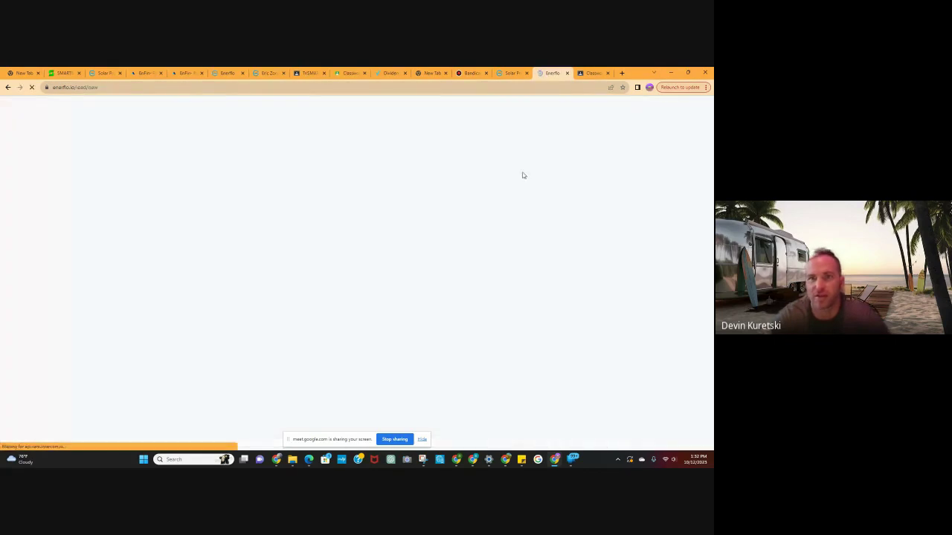
{"action": "left_click", "coordinate": [258, 180]}
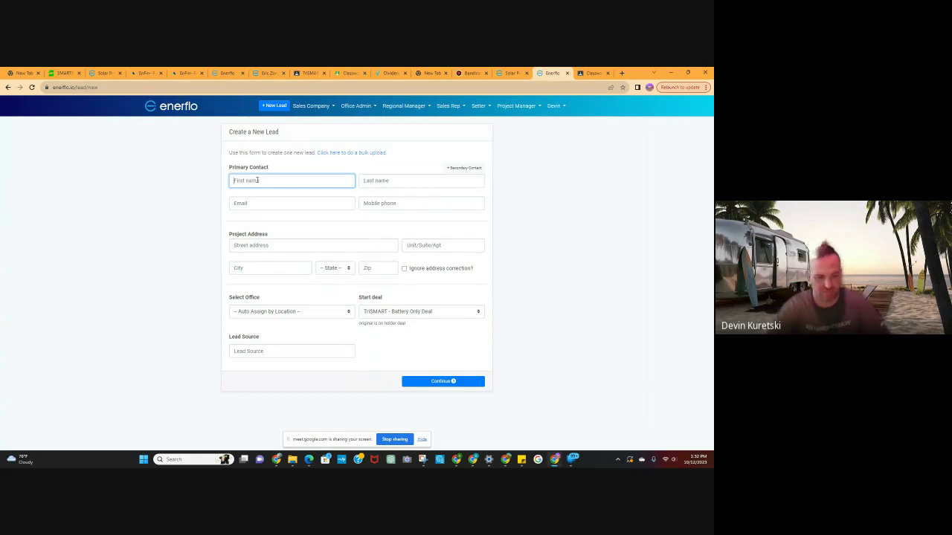
Enter first and last name Test, the contact's e-mail and mobile phone number.
{"action": "type", "text": "T"}
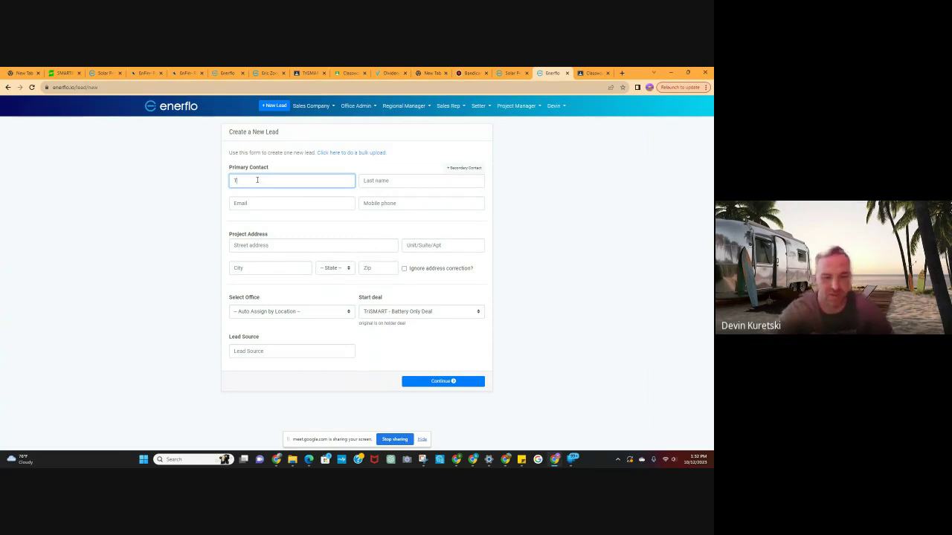
{"action": "type", "text": "est"}
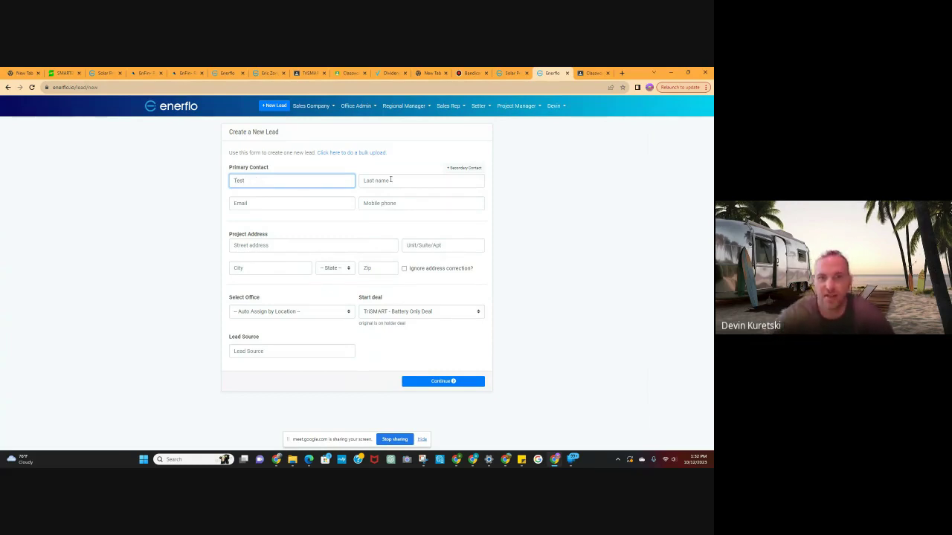
{"action": "left_click", "coordinate": [397, 182]}
{"action": "type", "text": "test"}
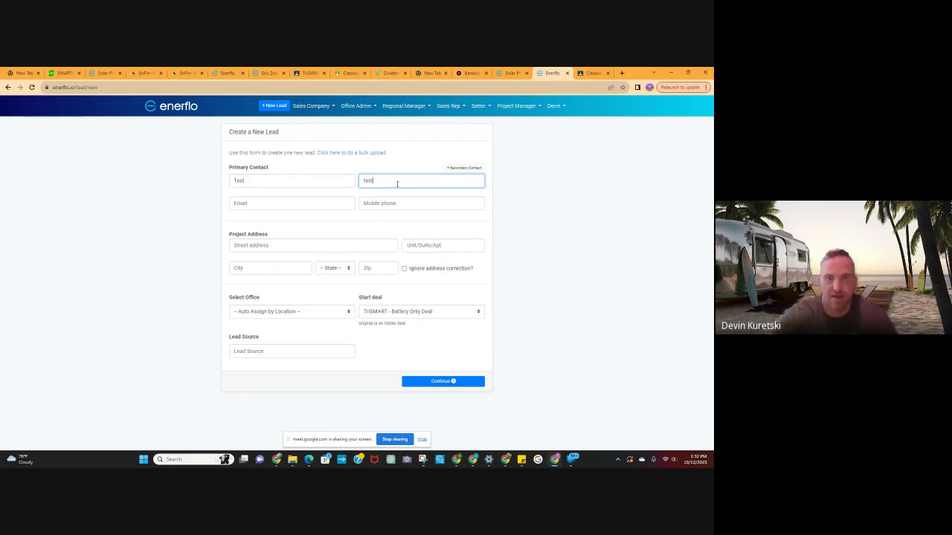
{"action": "left_click", "coordinate": [264, 201]}
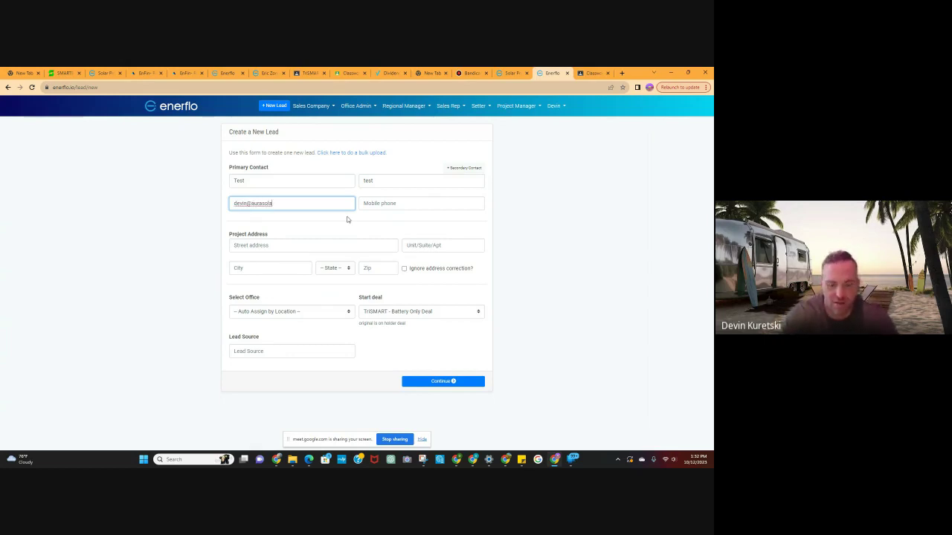
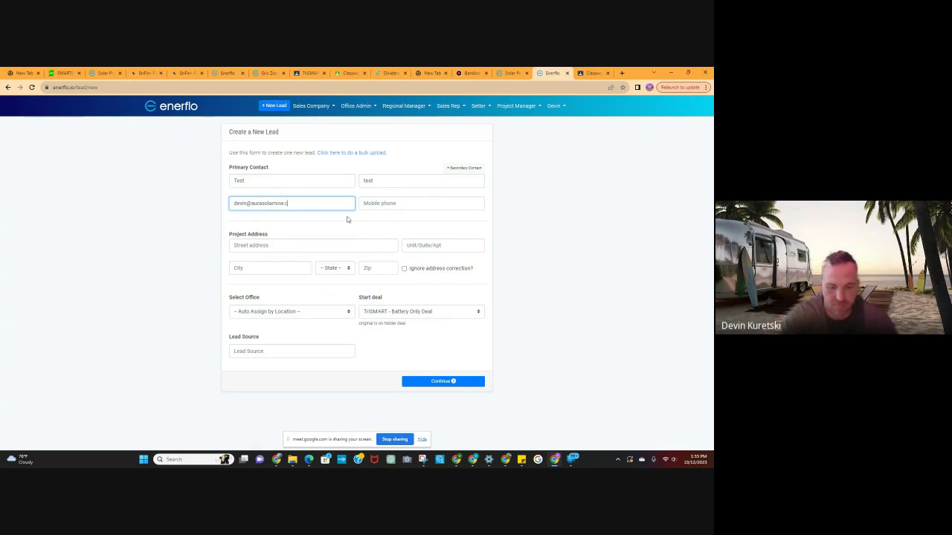
{"action": "key", "text": "Tab"}
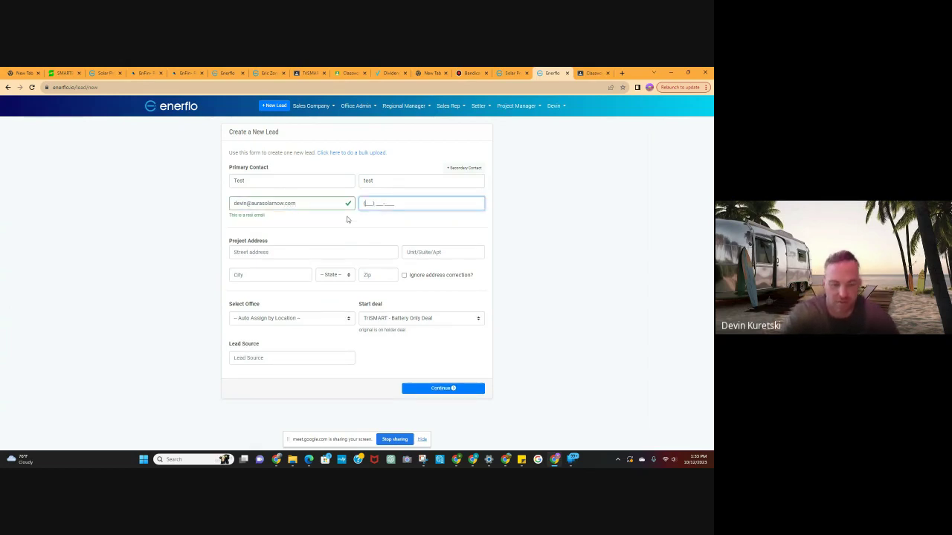
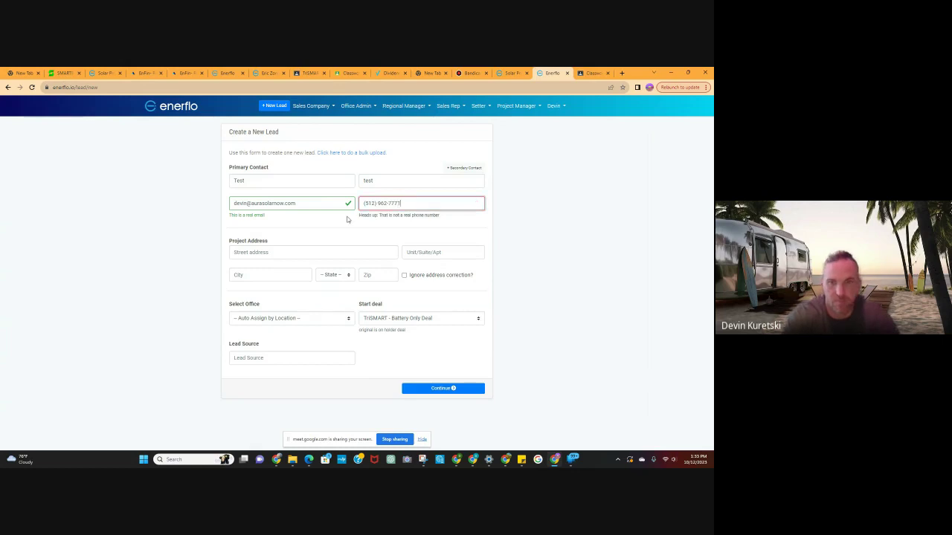
{"action": "left_click", "coordinate": [318, 255]}
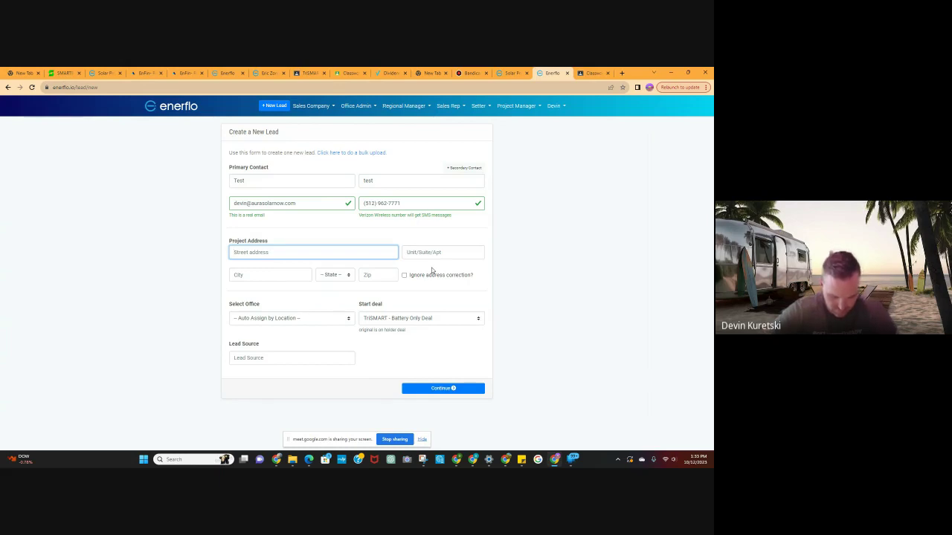
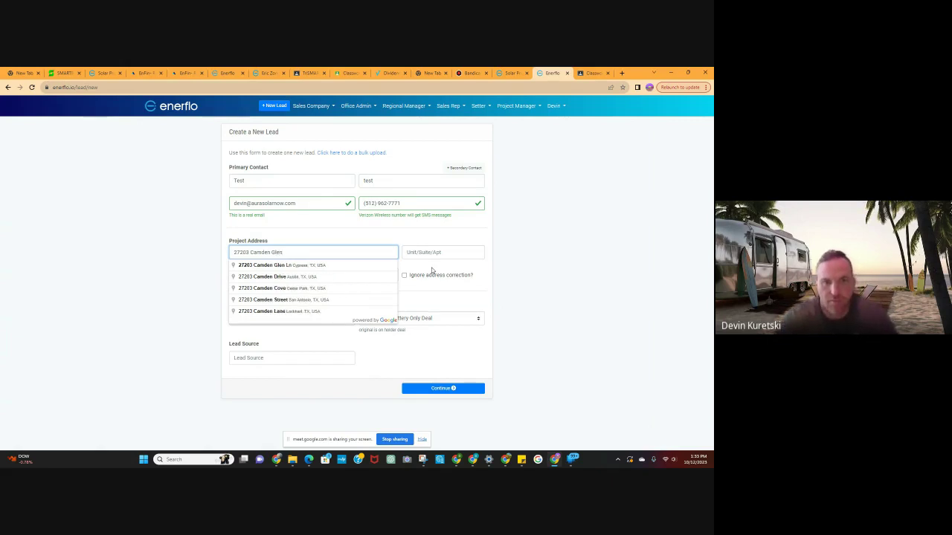
{"action": "left_click", "coordinate": [279, 264]}
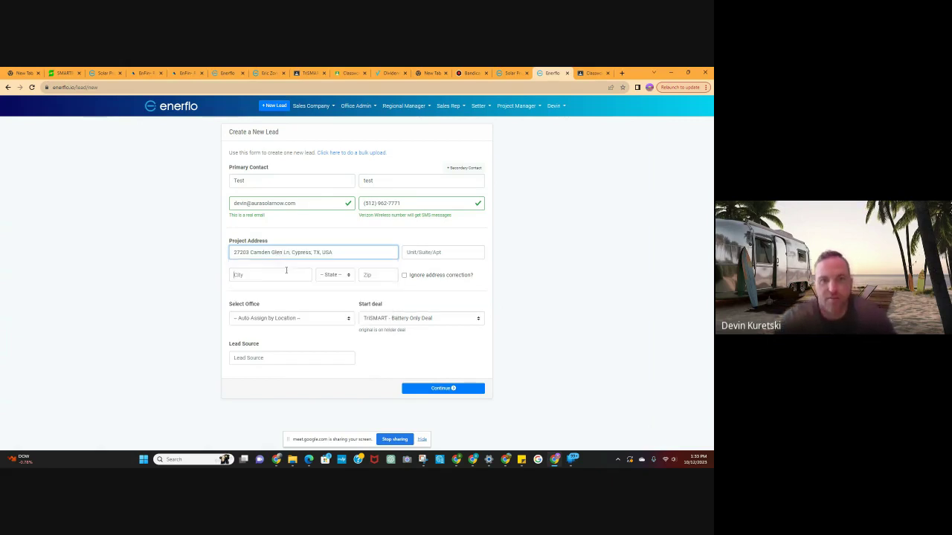
{"action": "left_click", "coordinate": [350, 320]}
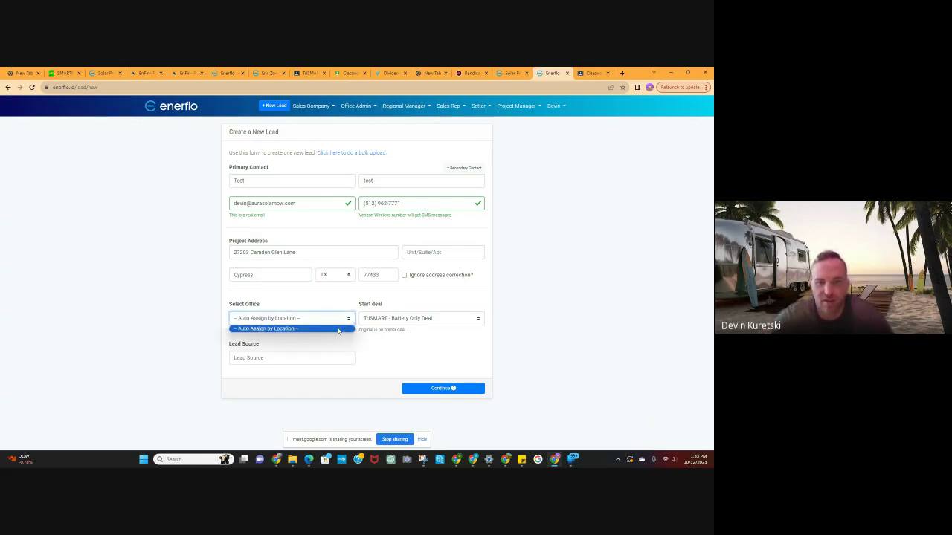
{"action": "left_click", "coordinate": [338, 329]}
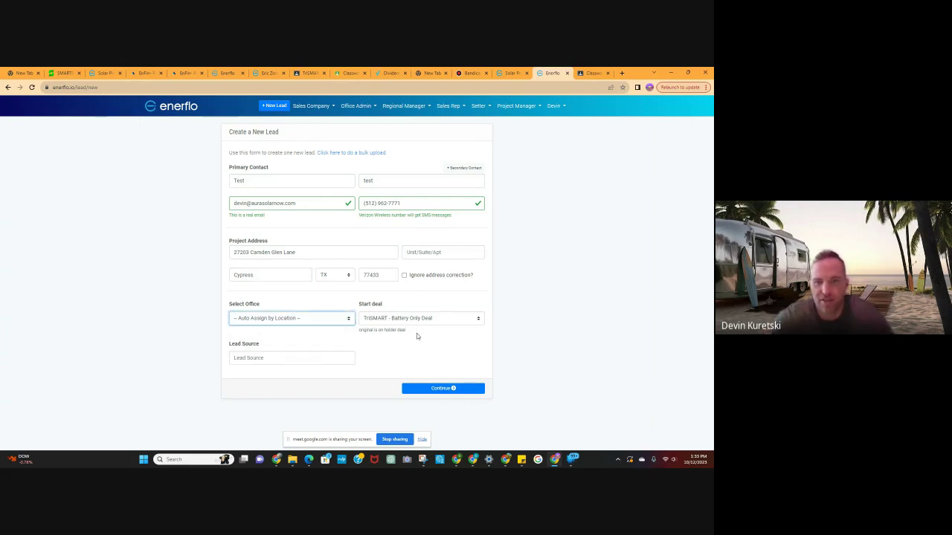
Choose TriSMART Standard Deal, set lead source to self gen, and save the lead.
{"action": "left_click", "coordinate": [460, 321]}
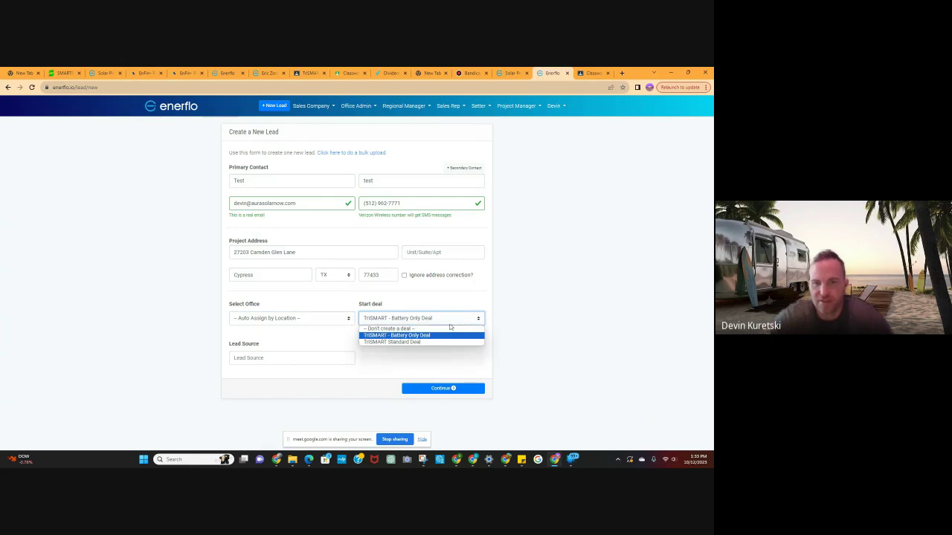
{"action": "left_click", "coordinate": [410, 342]}
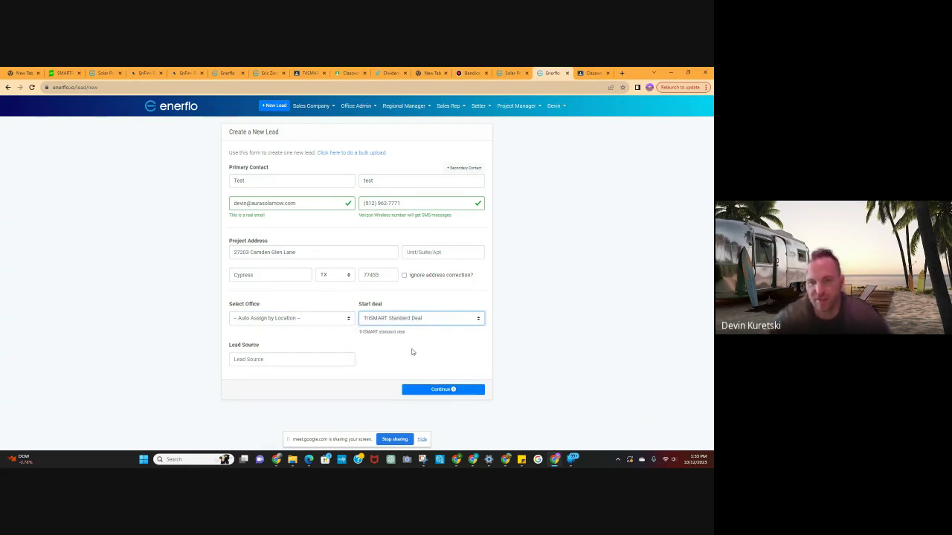
{"action": "left_click", "coordinate": [305, 359]}
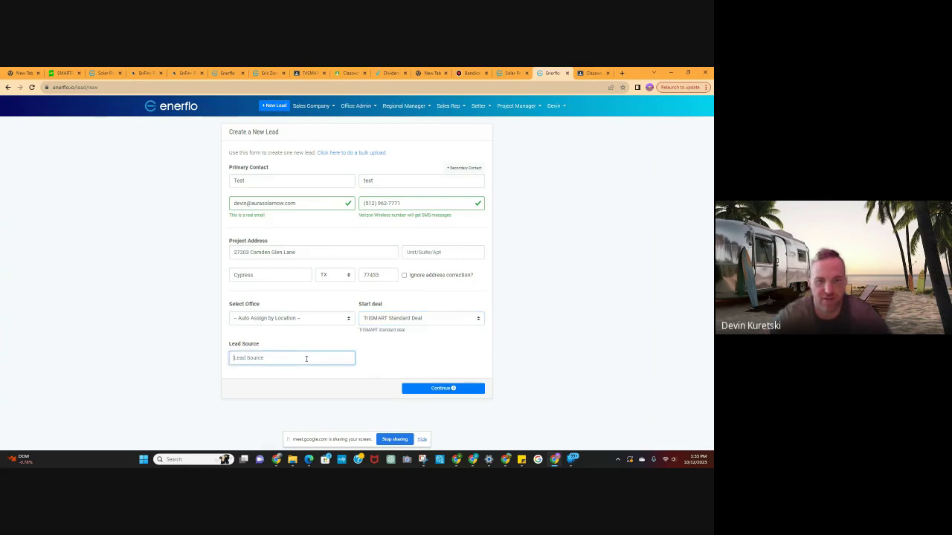
{"action": "type", "text": "self gen"}
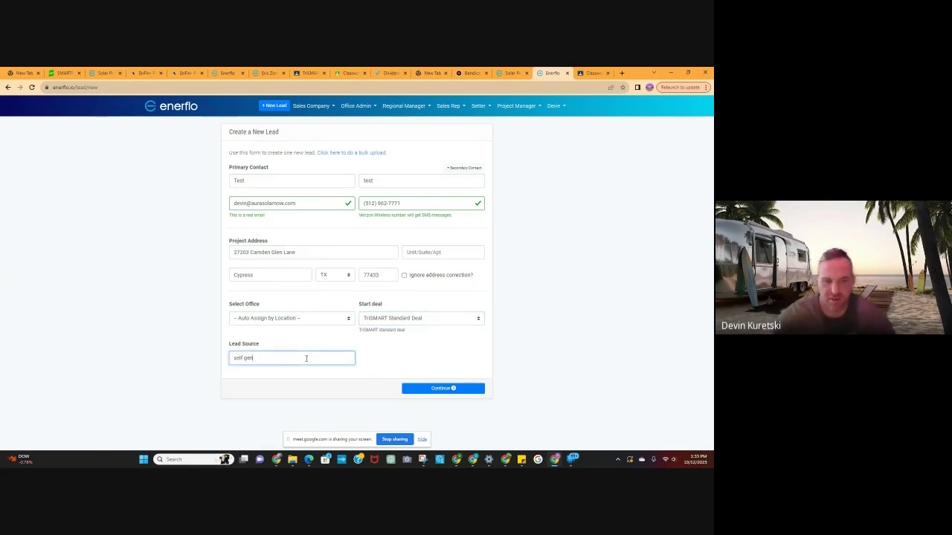
{"action": "left_click", "coordinate": [438, 389]}
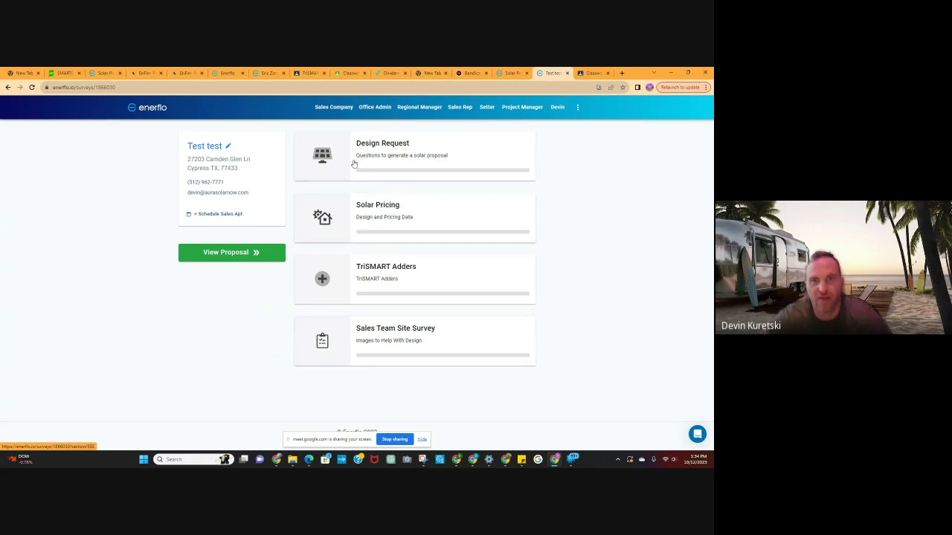
In the Design Request, choose Standard design turnaround and answer No to Home Owners Association.
{"action": "left_click", "coordinate": [446, 147]}
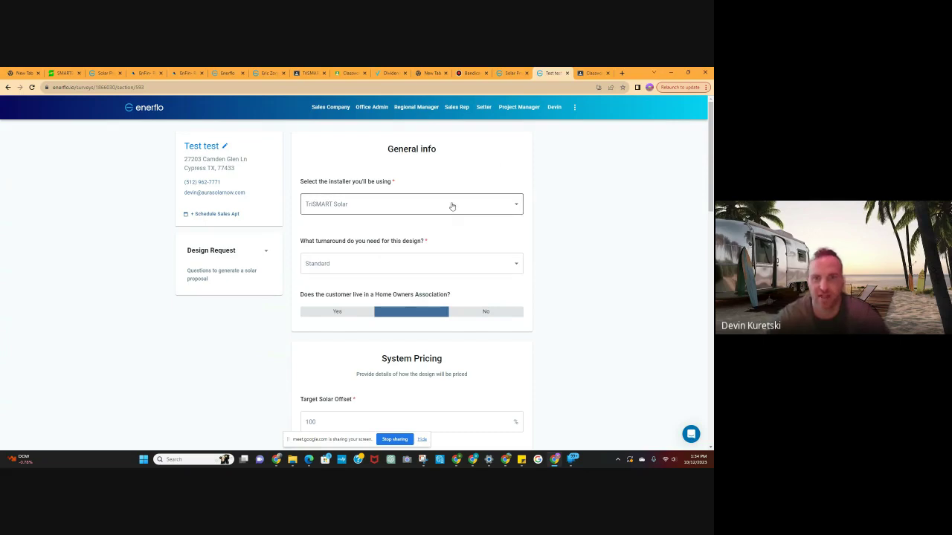
{"action": "scroll", "coordinate": [500, 272], "scroll_direction": "down", "scroll_amount": 1}
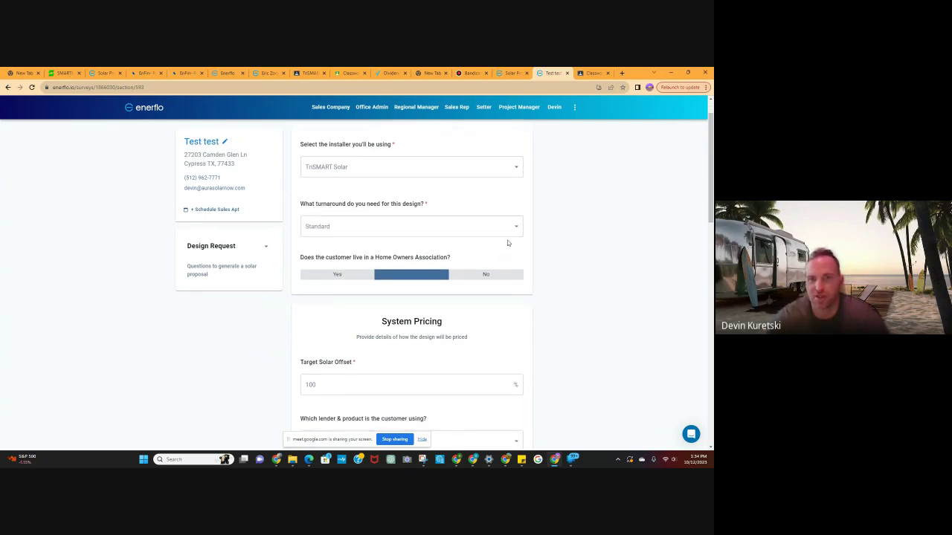
{"action": "left_click", "coordinate": [510, 228]}
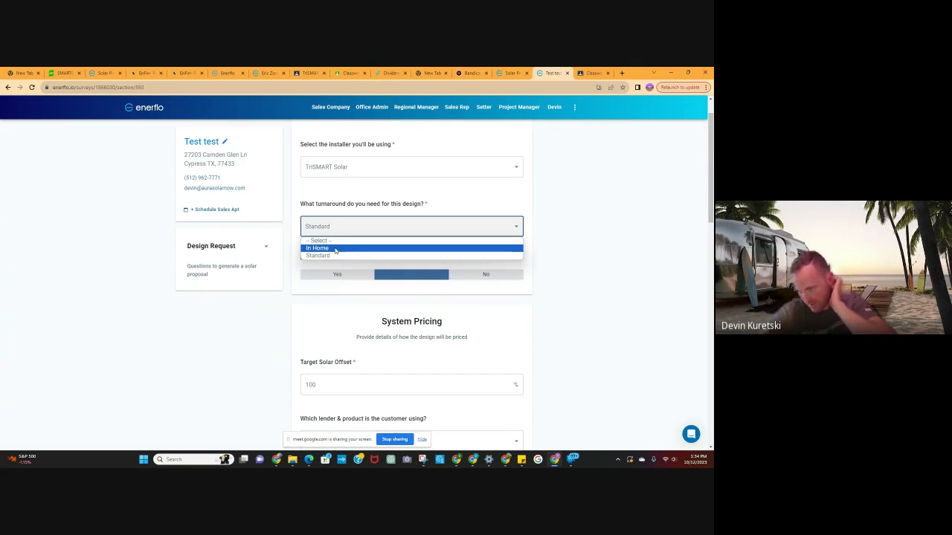
{"action": "left_click", "coordinate": [331, 256]}
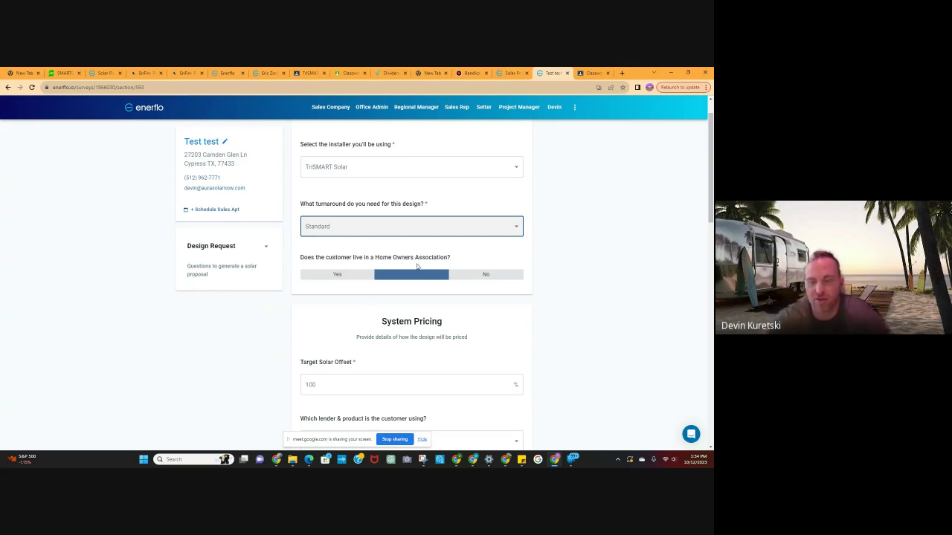
{"action": "left_click", "coordinate": [482, 278]}
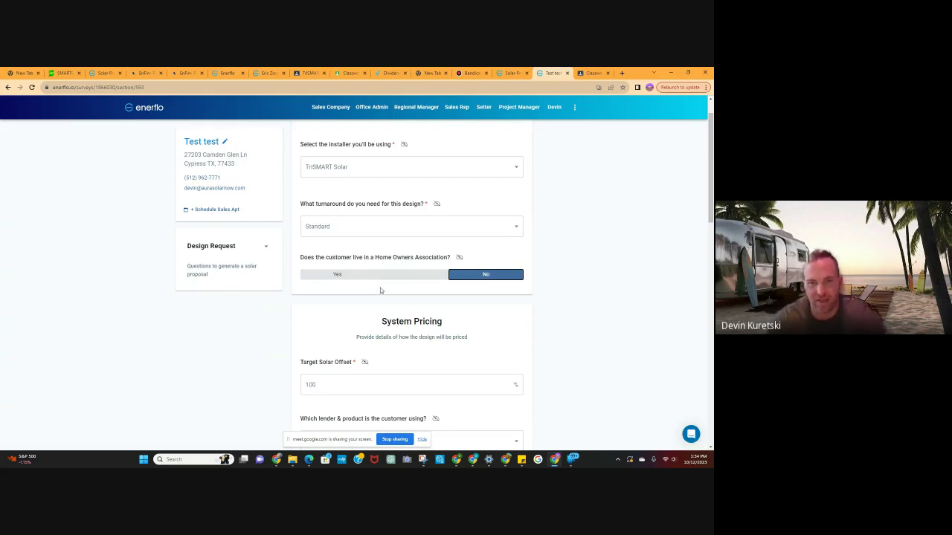
Correct the mistyped Target Solar Offset value.
{"action": "scroll", "coordinate": [416, 281], "scroll_direction": "down", "scroll_amount": 1}
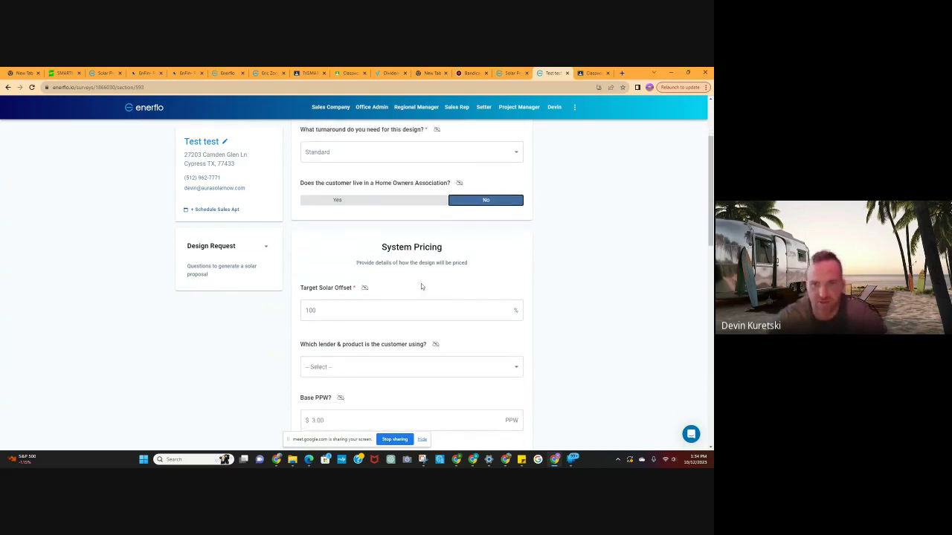
{"action": "left_click", "coordinate": [391, 313]}
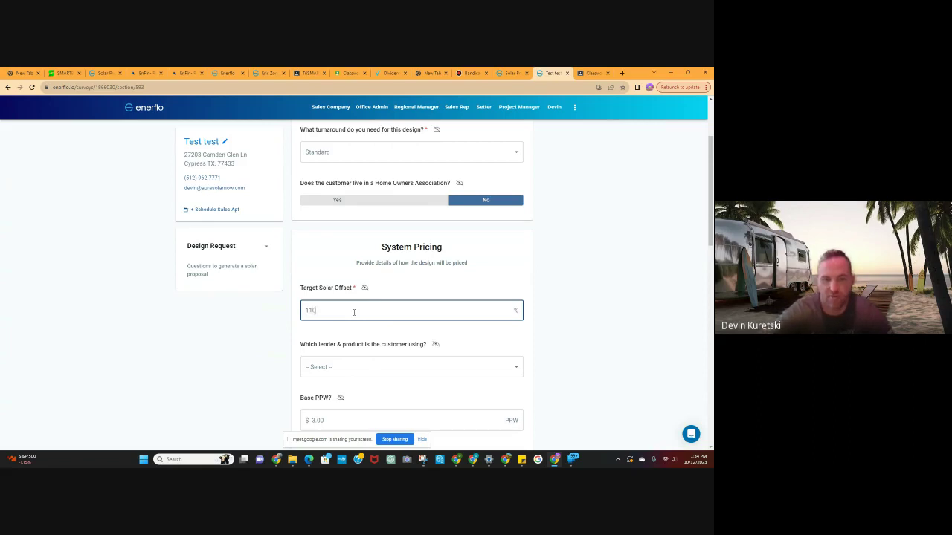
{"action": "key", "text": "BackSpace"}
{"action": "key", "text": "BackSpace"}
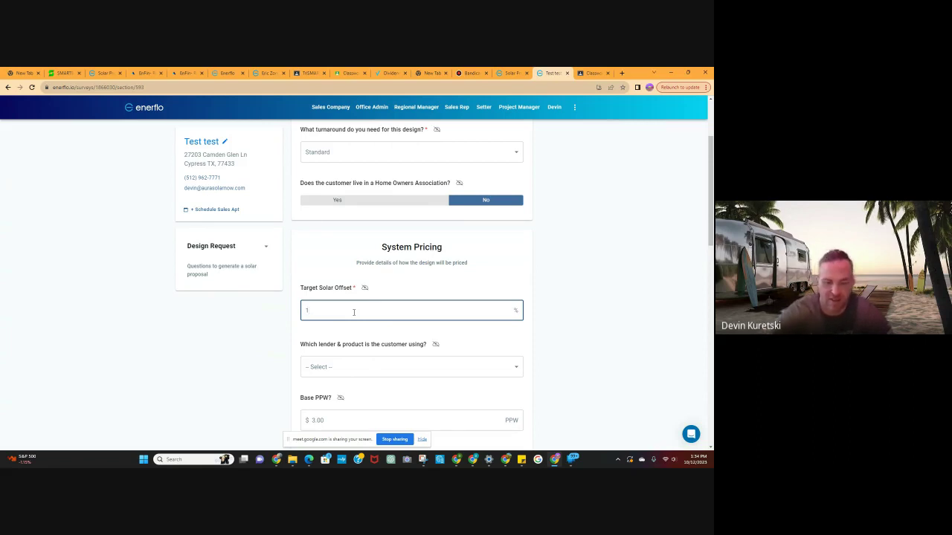
{"action": "type", "text": "00"}
{"action": "scroll", "coordinate": [418, 331], "scroll_direction": "down", "scroll_amount": 1}
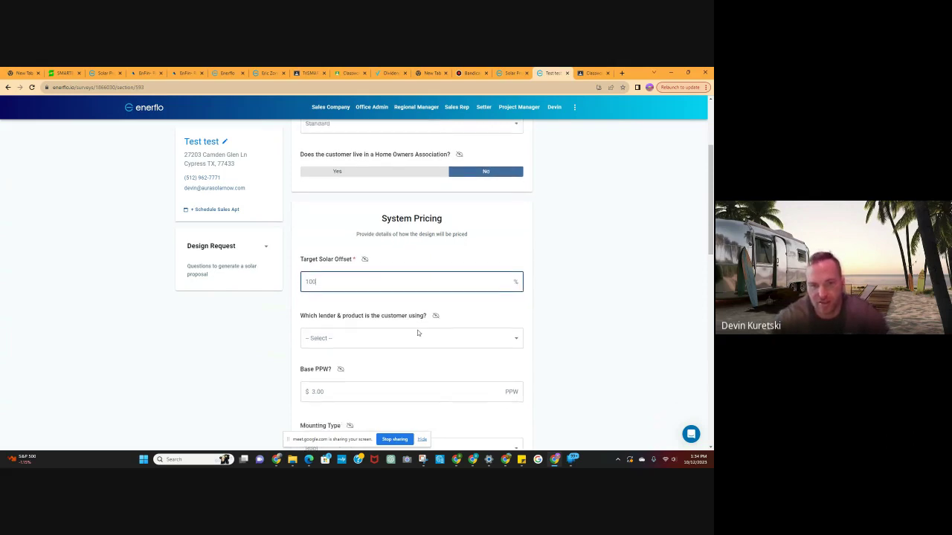
{"action": "scroll", "coordinate": [419, 333], "scroll_direction": "down", "scroll_amount": 1}
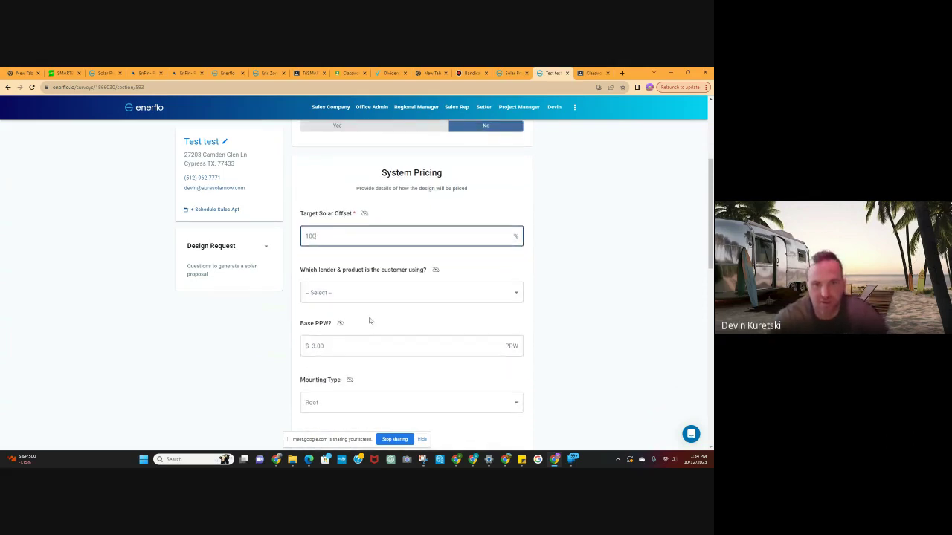
Select the Enfin 30yr 3.99% financing product.
{"action": "left_click", "coordinate": [413, 297]}
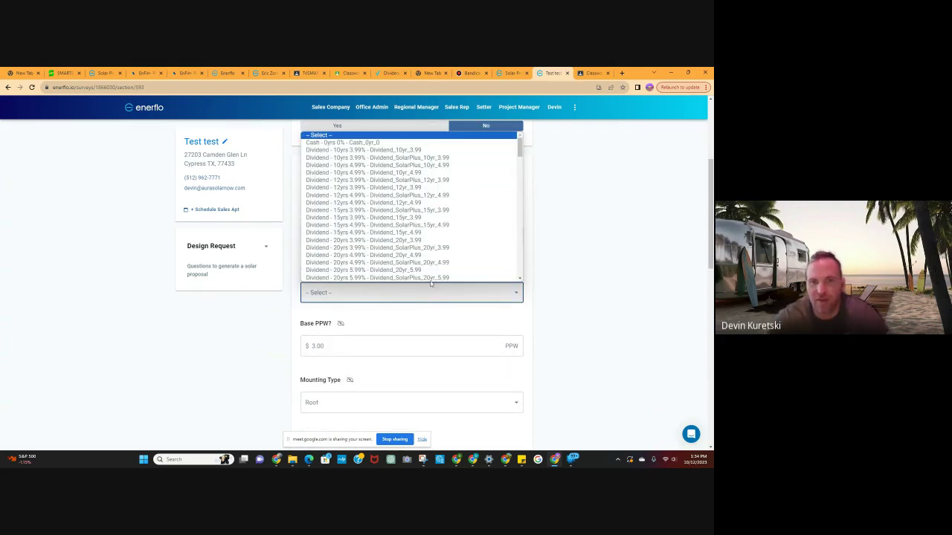
{"action": "scroll", "coordinate": [405, 223], "scroll_direction": "down", "scroll_amount": 1}
{"action": "scroll", "coordinate": [395, 192], "scroll_direction": "down", "scroll_amount": 20}
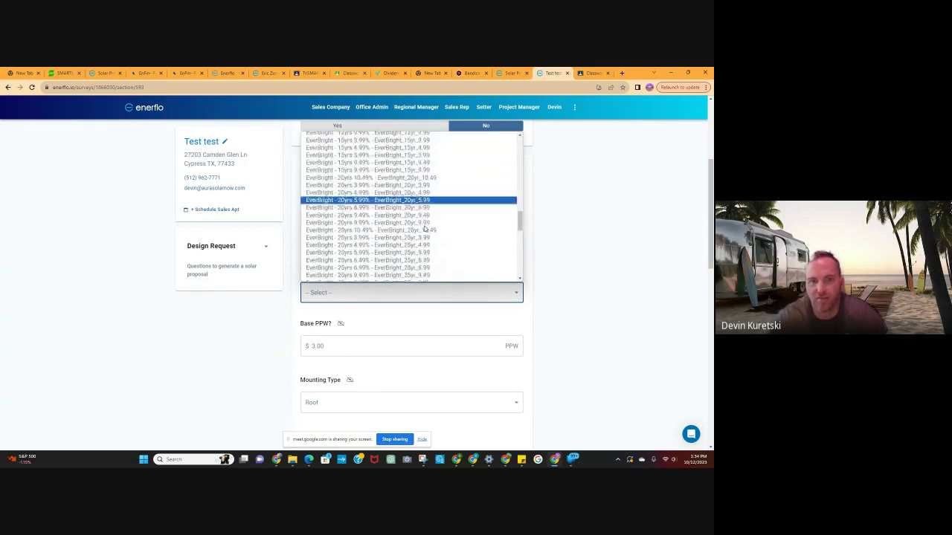
{"action": "scroll", "coordinate": [428, 229], "scroll_direction": "up", "scroll_amount": 5}
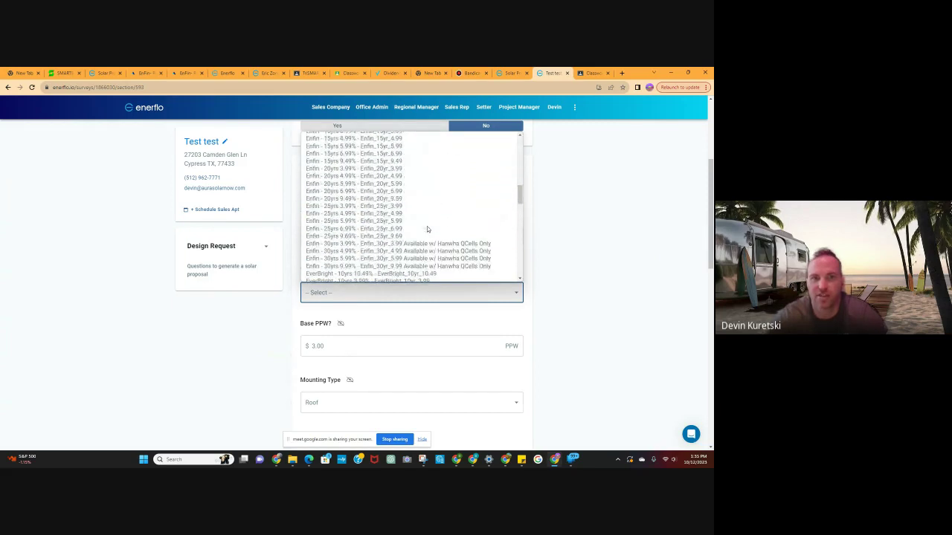
{"action": "scroll", "coordinate": [398, 239], "scroll_direction": "down", "scroll_amount": 3}
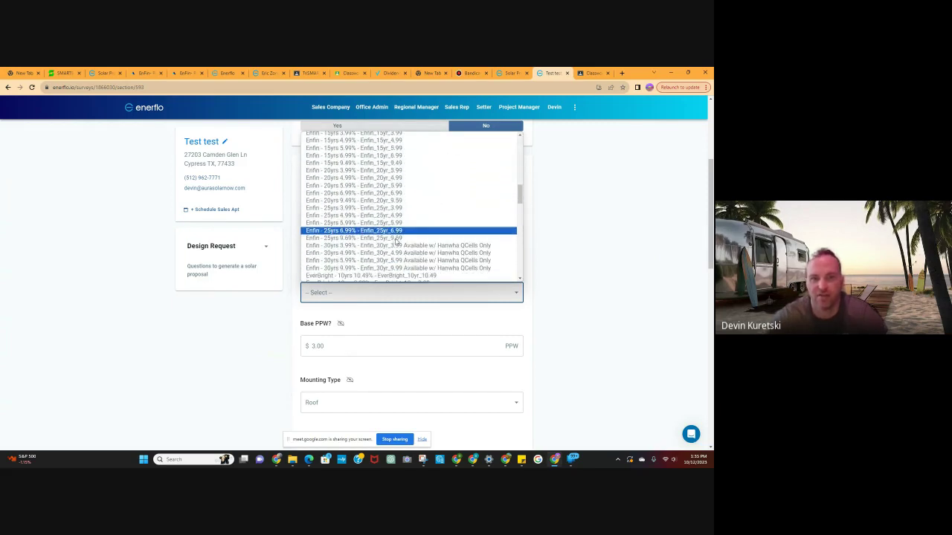
{"action": "scroll", "coordinate": [386, 236], "scroll_direction": "up", "scroll_amount": 3}
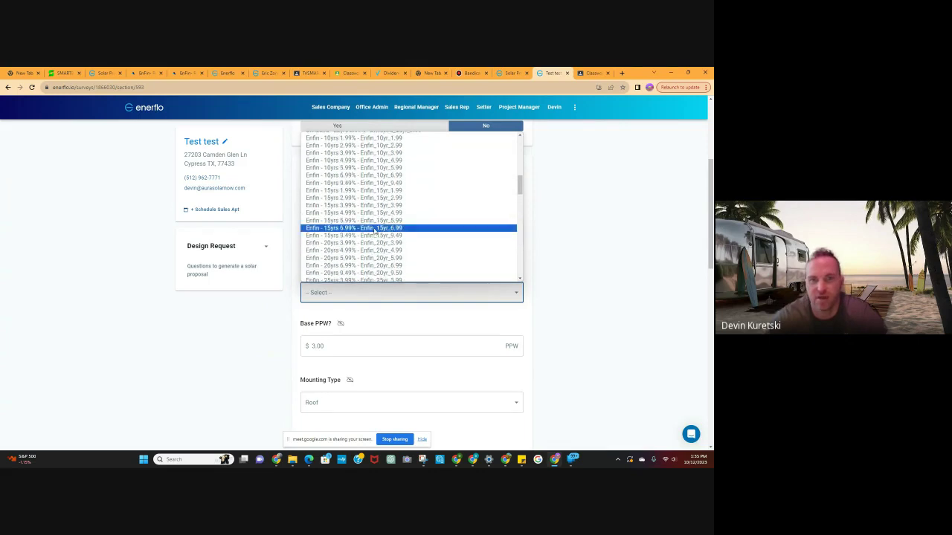
{"action": "scroll", "coordinate": [372, 230], "scroll_direction": "down", "scroll_amount": 4}
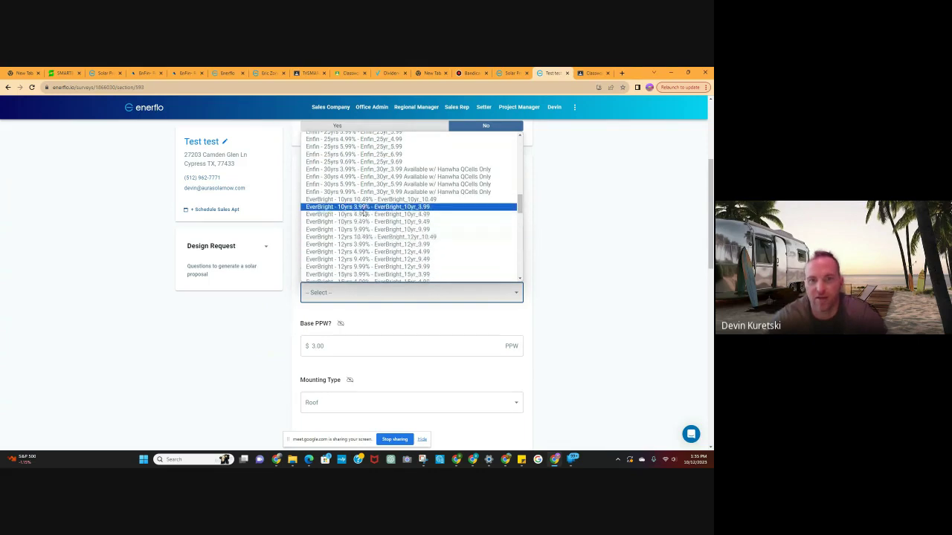
{"action": "left_click", "coordinate": [354, 169]}
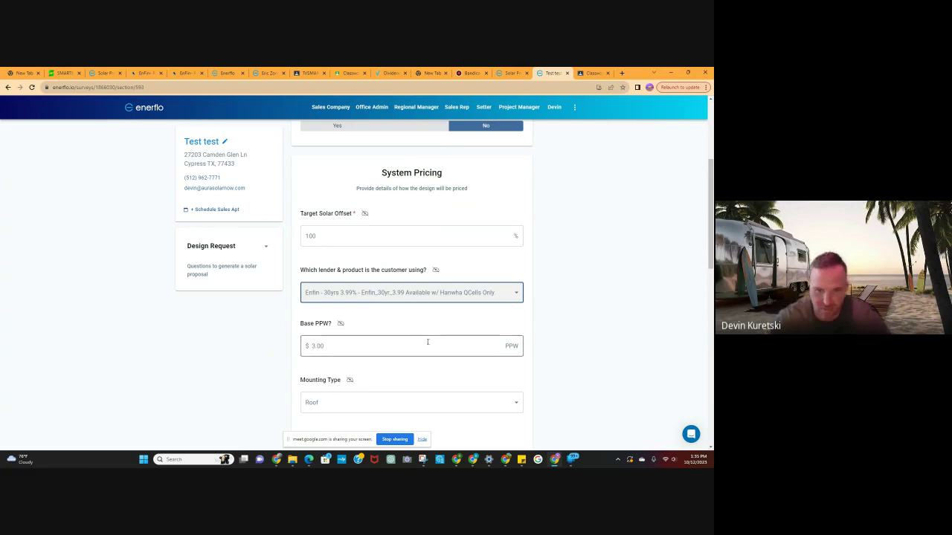
{"action": "scroll", "coordinate": [419, 324], "scroll_direction": "down", "scroll_amount": 1}
Set the Base PPW to 3.3 and select QCell405w as the panel.
{"action": "left_click", "coordinate": [339, 312]}
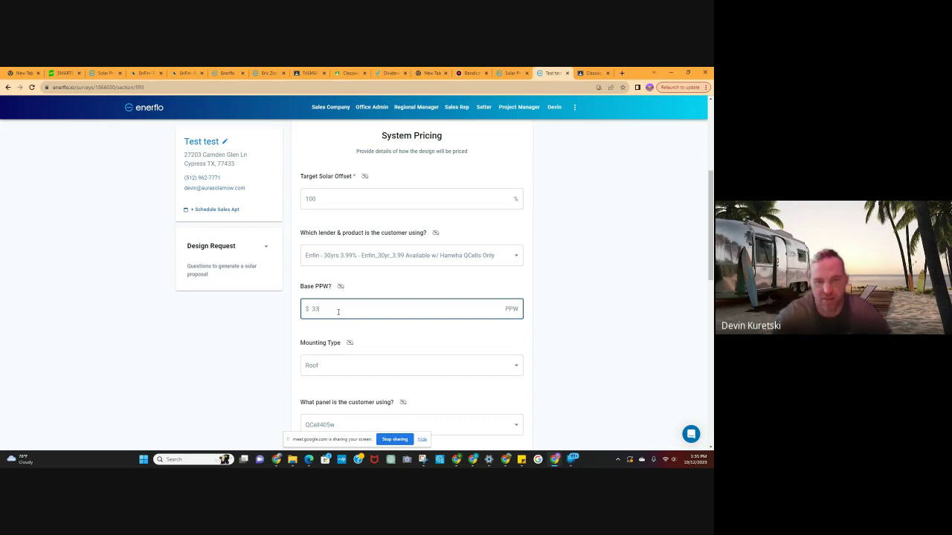
{"action": "key", "text": "BackSpace"}
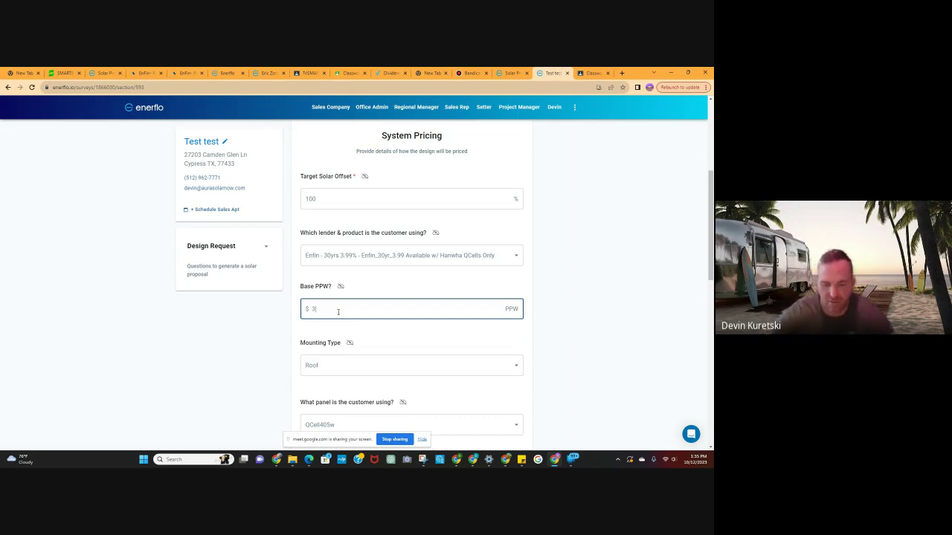
{"action": "type", "text": "3"}
{"action": "scroll", "coordinate": [387, 320], "scroll_direction": "down", "scroll_amount": 3}
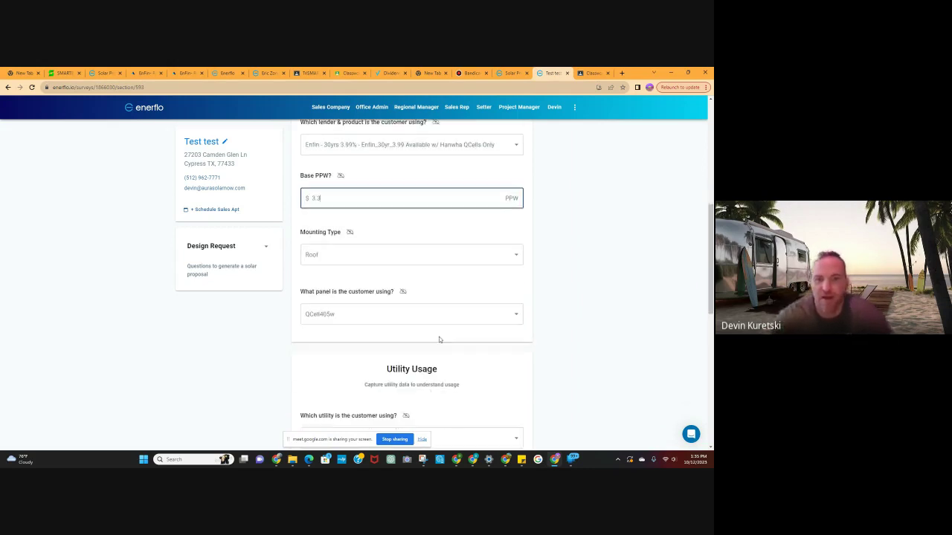
{"action": "scroll", "coordinate": [449, 309], "scroll_direction": "down", "scroll_amount": 2}
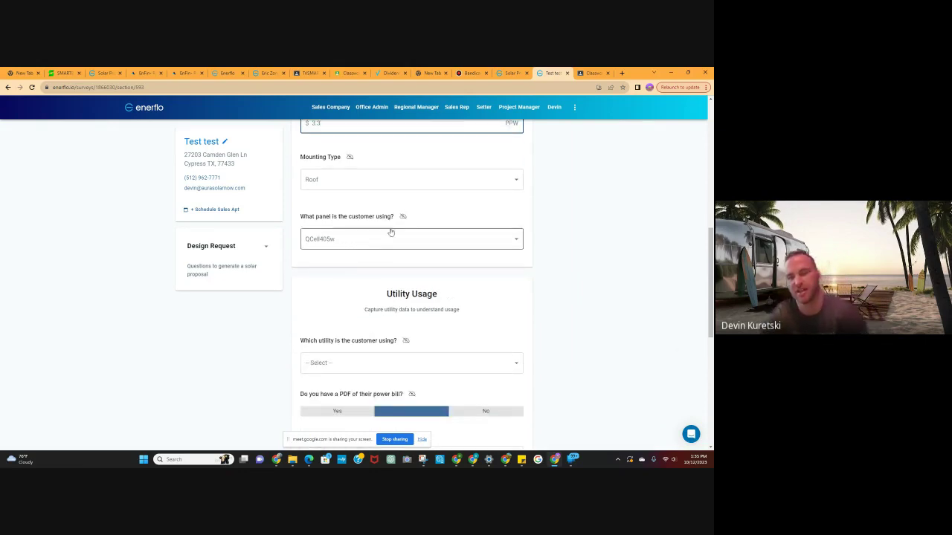
{"action": "left_click", "coordinate": [439, 242]}
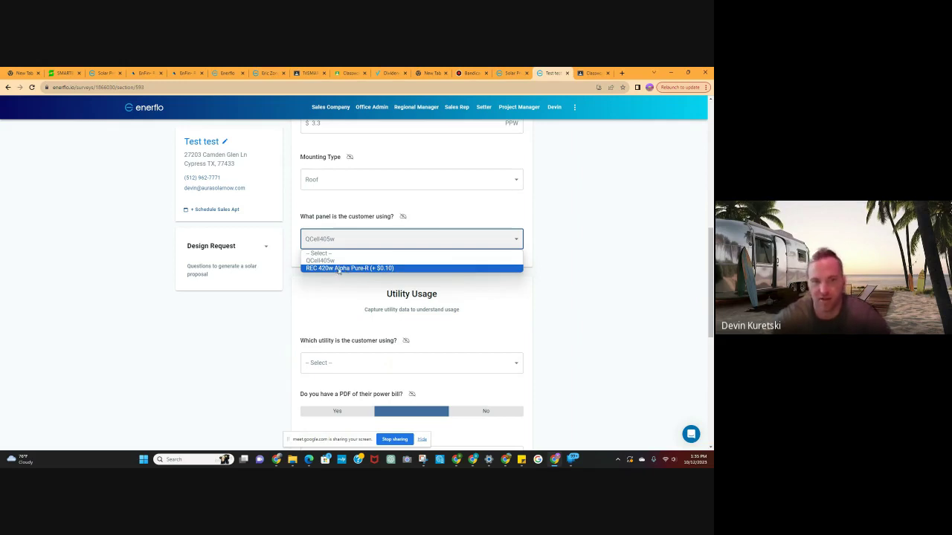
{"action": "left_click", "coordinate": [344, 263]}
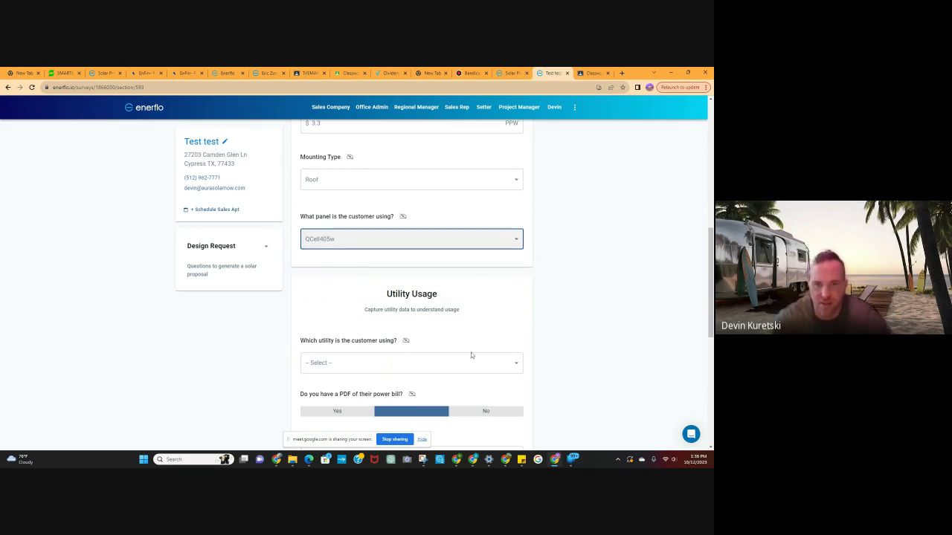
Set the utility to Centerpoint and answer No to having a power-bill PDF.
{"action": "scroll", "coordinate": [469, 355], "scroll_direction": "down", "scroll_amount": 2}
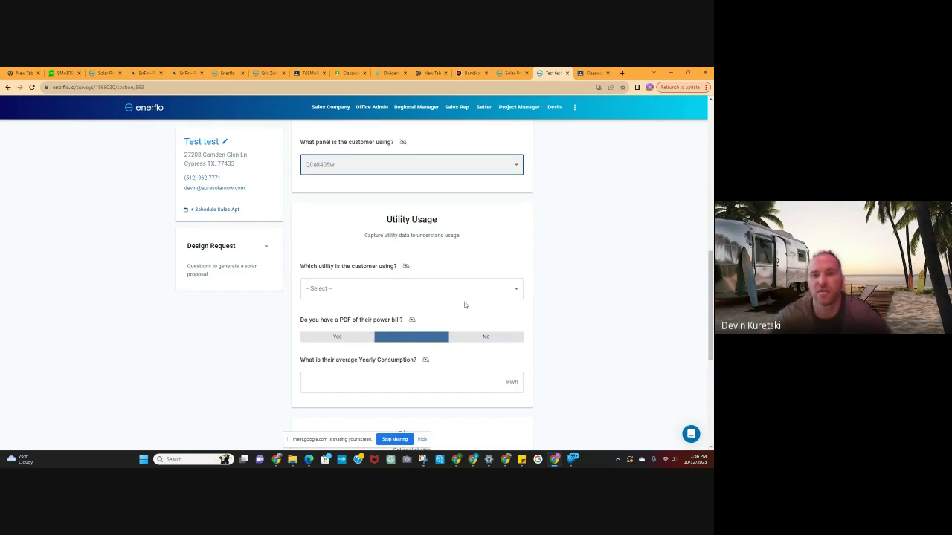
{"action": "left_click", "coordinate": [519, 295]}
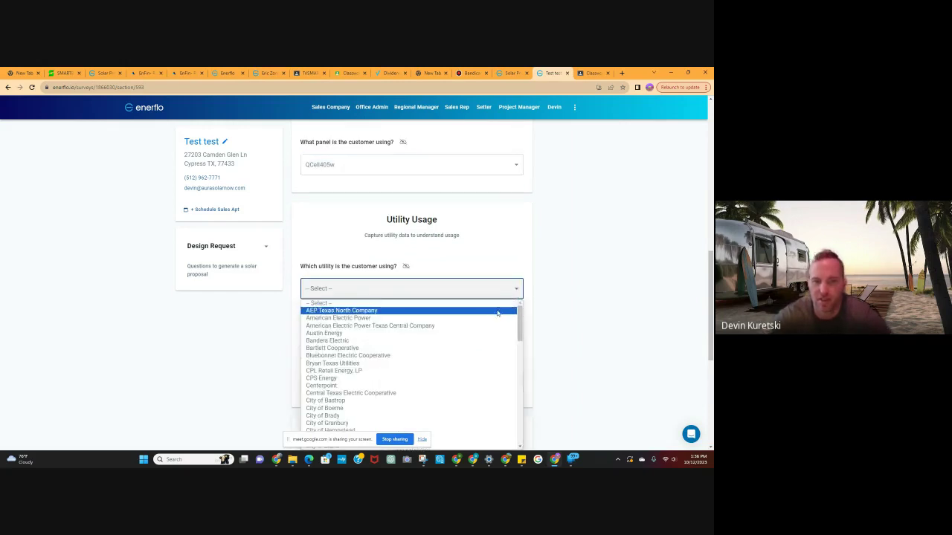
{"action": "scroll", "coordinate": [461, 351], "scroll_direction": "down", "scroll_amount": 2}
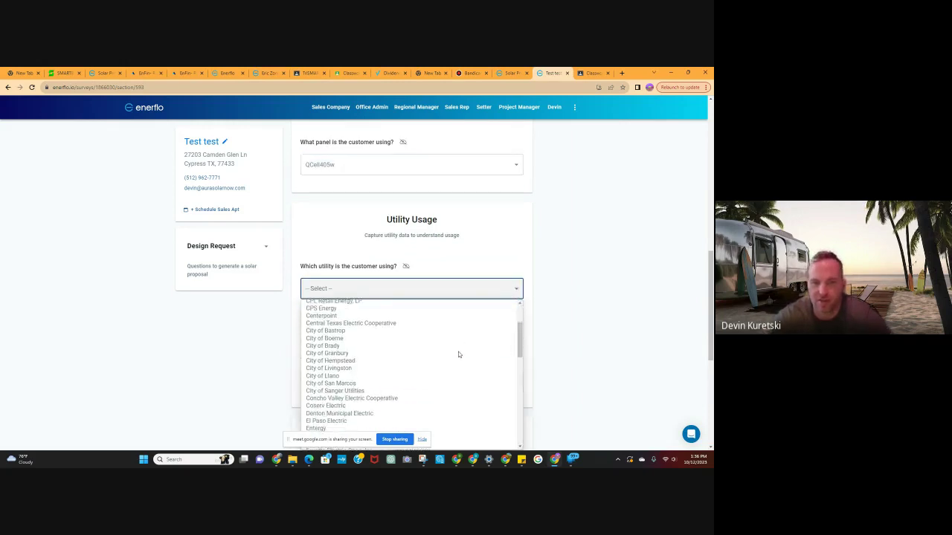
{"action": "left_click", "coordinate": [346, 313]}
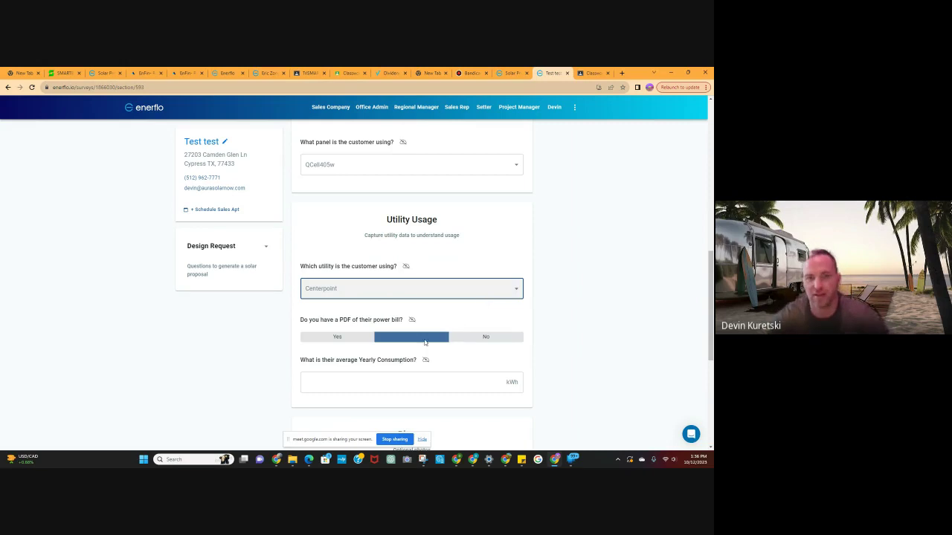
{"action": "scroll", "coordinate": [438, 316], "scroll_direction": "down", "scroll_amount": 1}
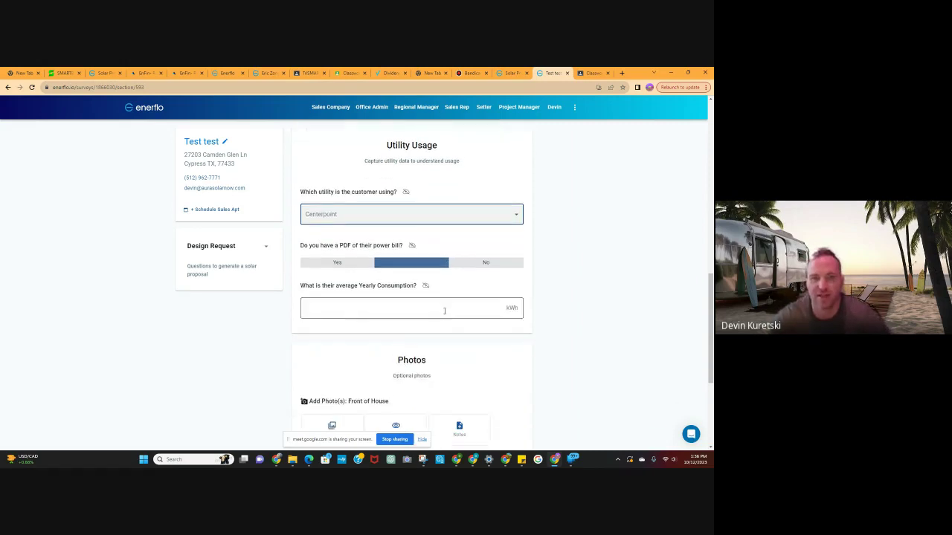
{"action": "left_click", "coordinate": [351, 264]}
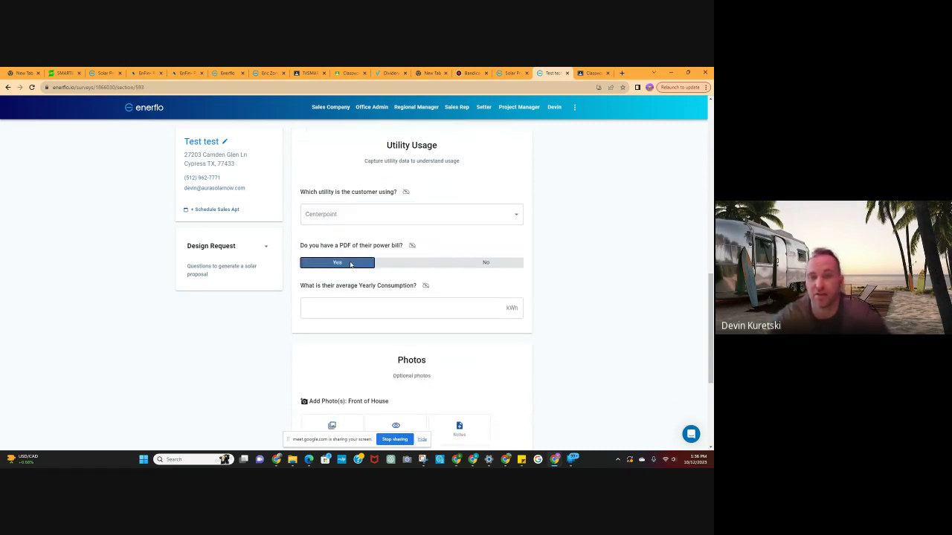
{"action": "left_click", "coordinate": [485, 263]}
Enter 20,000 kWh yearly consumption and answer No to the retrofit system question.
{"action": "scroll", "coordinate": [486, 316], "scroll_direction": "down", "scroll_amount": 1}
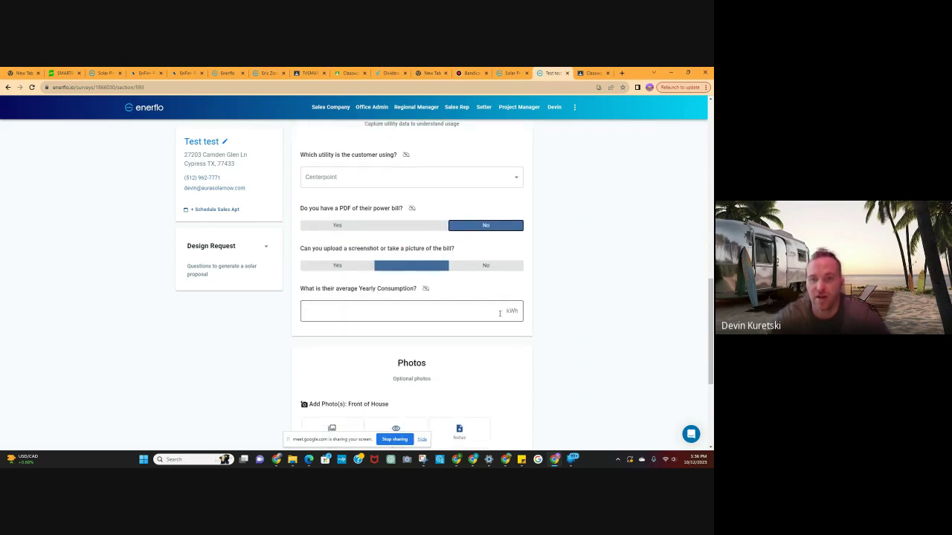
{"action": "left_click", "coordinate": [500, 312]}
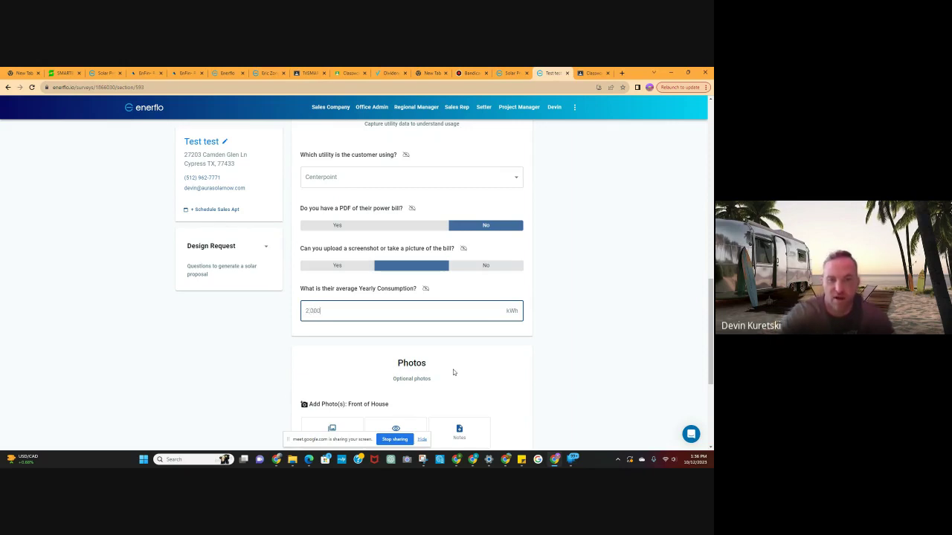
{"action": "type", "text": "0"}
{"action": "scroll", "coordinate": [551, 347], "scroll_direction": "down", "scroll_amount": 1}
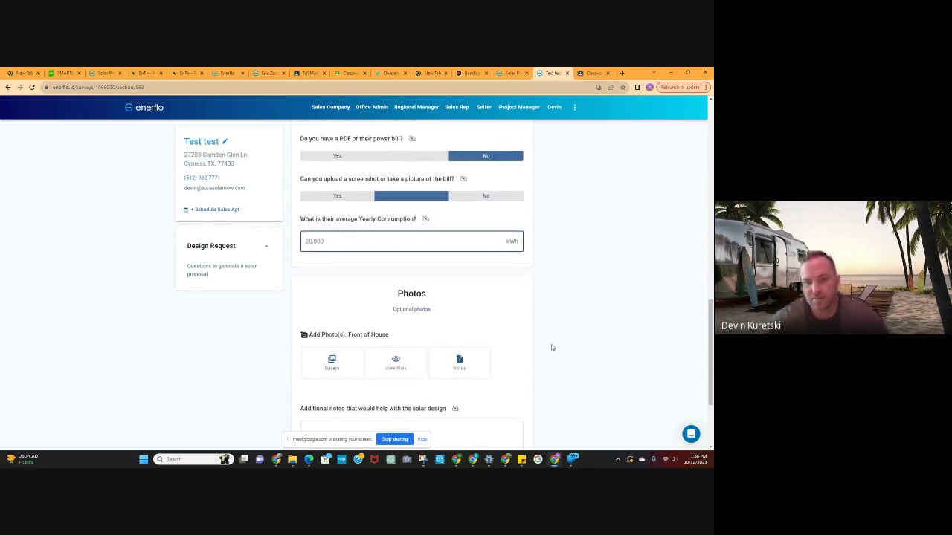
{"action": "scroll", "coordinate": [460, 304], "scroll_direction": "down", "scroll_amount": 1}
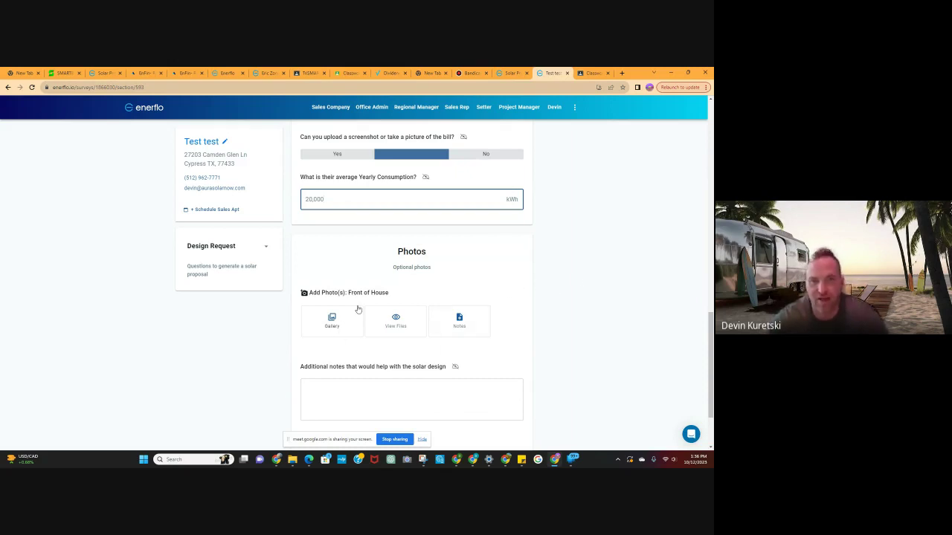
{"action": "scroll", "coordinate": [446, 342], "scroll_direction": "down", "scroll_amount": 2}
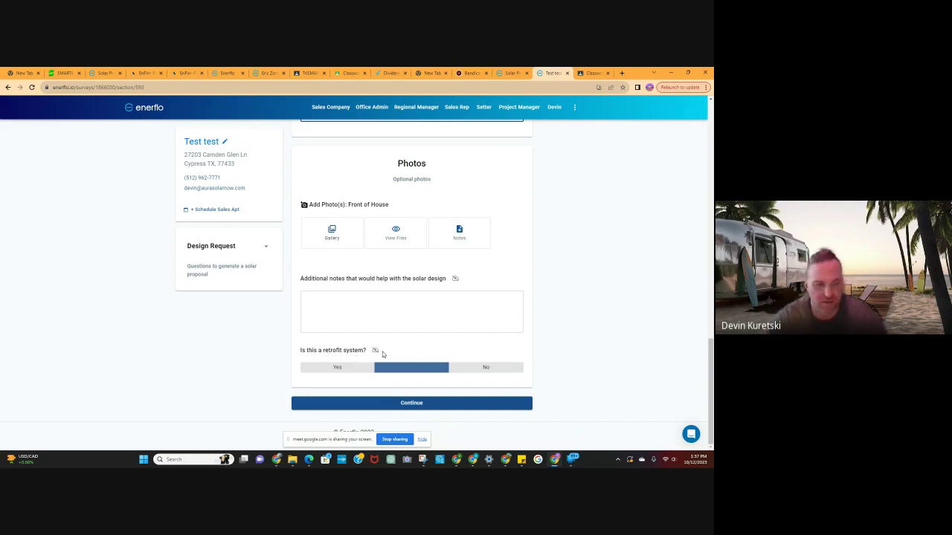
{"action": "left_click", "coordinate": [480, 368]}
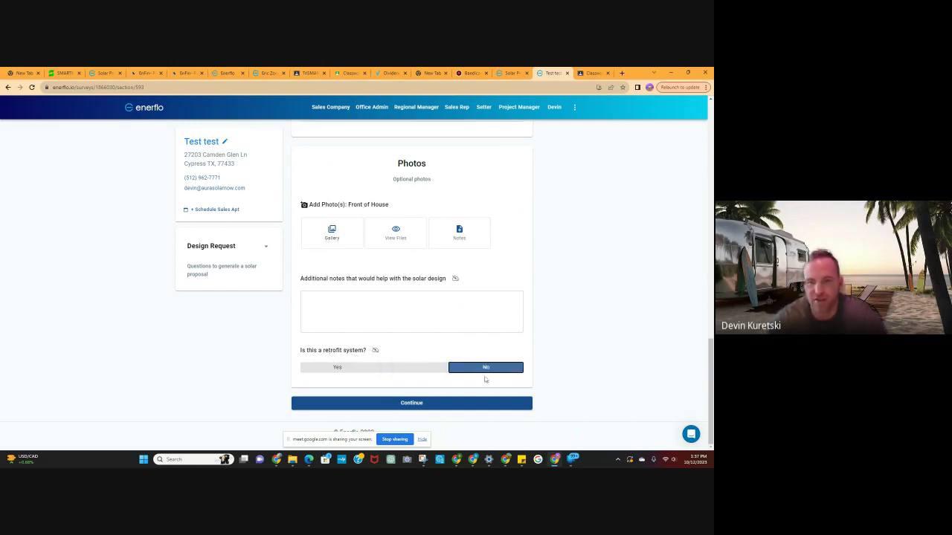
Submit the Design Request, then center the house under the satellite map pin and confirm.
{"action": "left_click", "coordinate": [411, 404]}
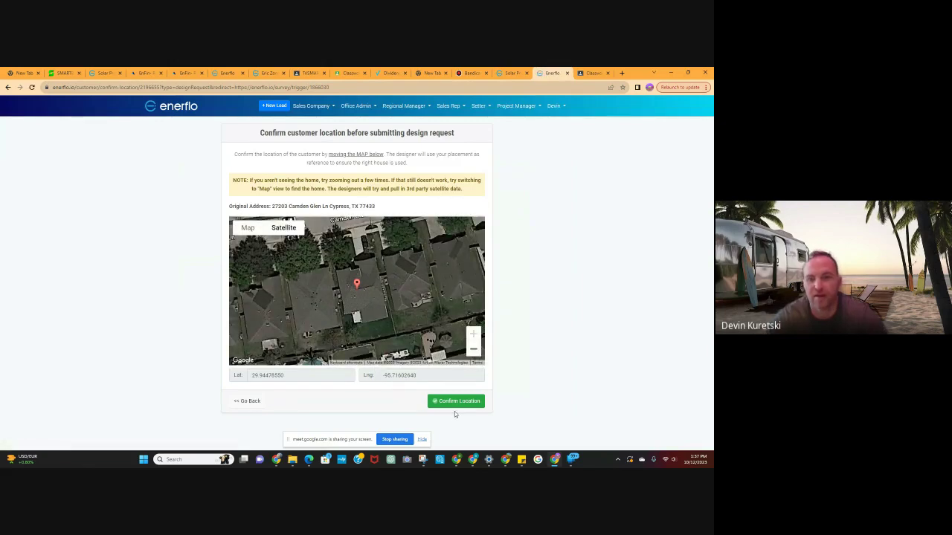
{"action": "mouse_move", "coordinate": [358, 288]}
{"action": "left_mouse_down"}
{"action": "mouse_move", "coordinate": [414, 268]}
{"action": "mouse_move", "coordinate": [350, 264]}
{"action": "mouse_move", "coordinate": [365, 297]}
{"action": "mouse_move", "coordinate": [356, 285]}
{"action": "left_mouse_up"}
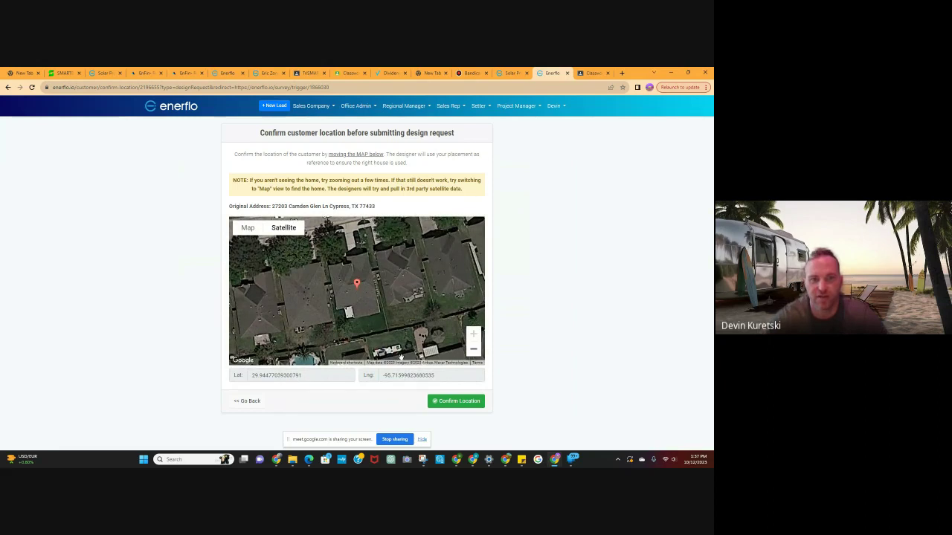
{"action": "left_click", "coordinate": [461, 401]}
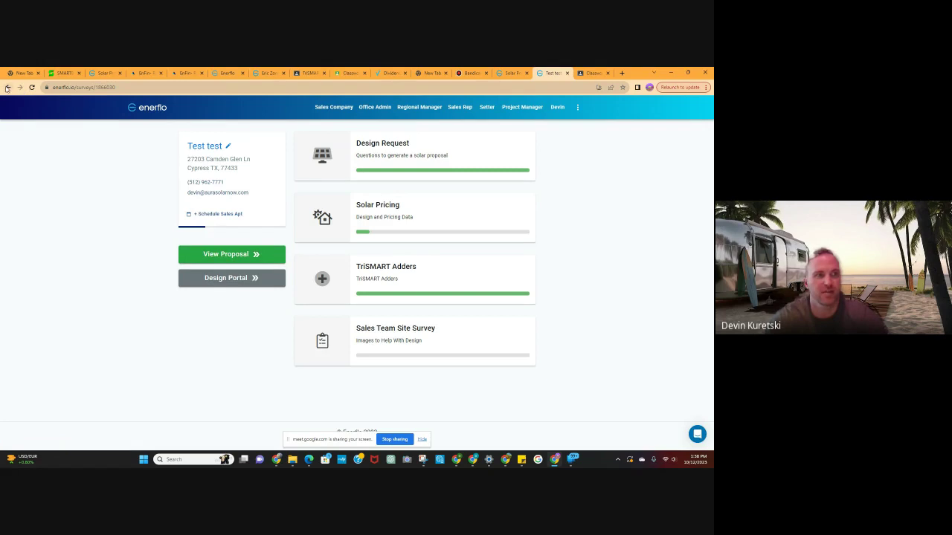
Look back through the location and proposal pages, then open the Sales Company Leads list.
{"action": "left_click", "coordinate": [6, 88]}
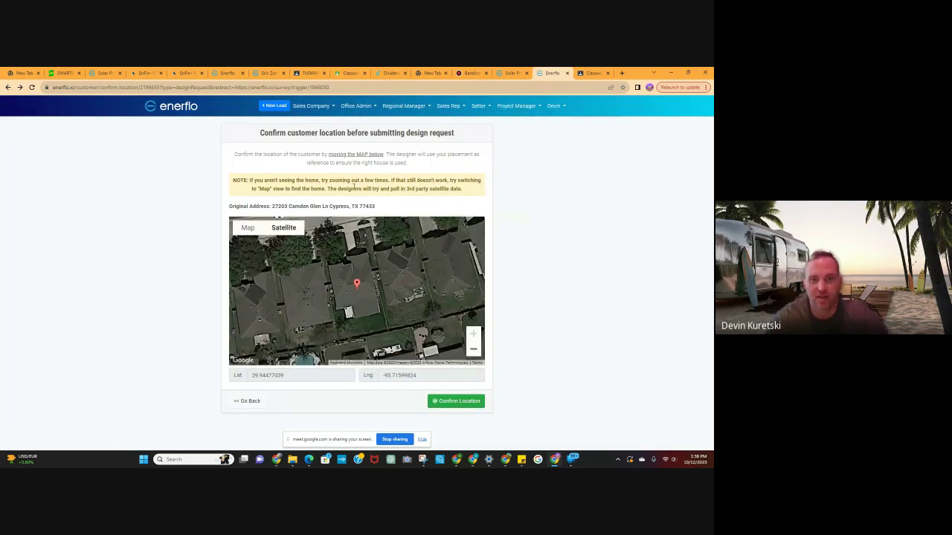
{"action": "left_click", "coordinate": [20, 87]}
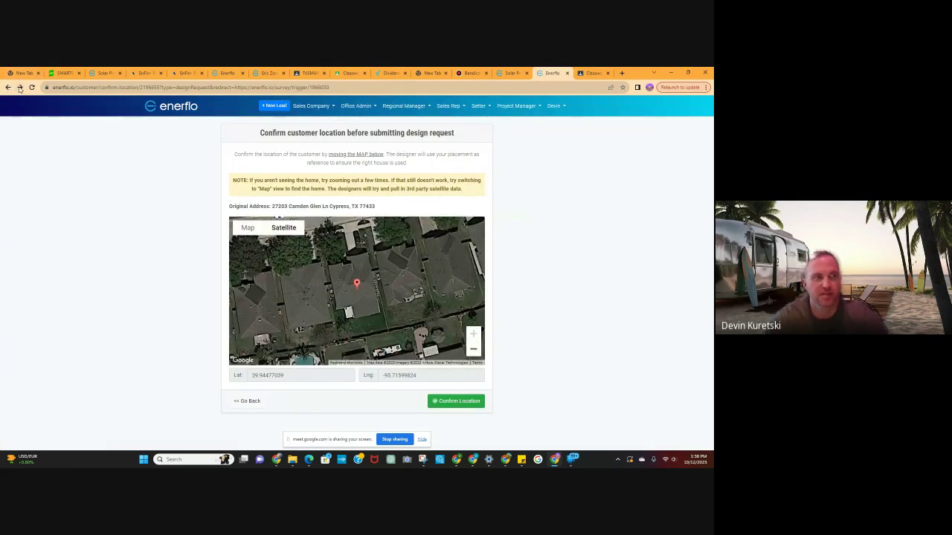
{"action": "left_click", "coordinate": [512, 73]}
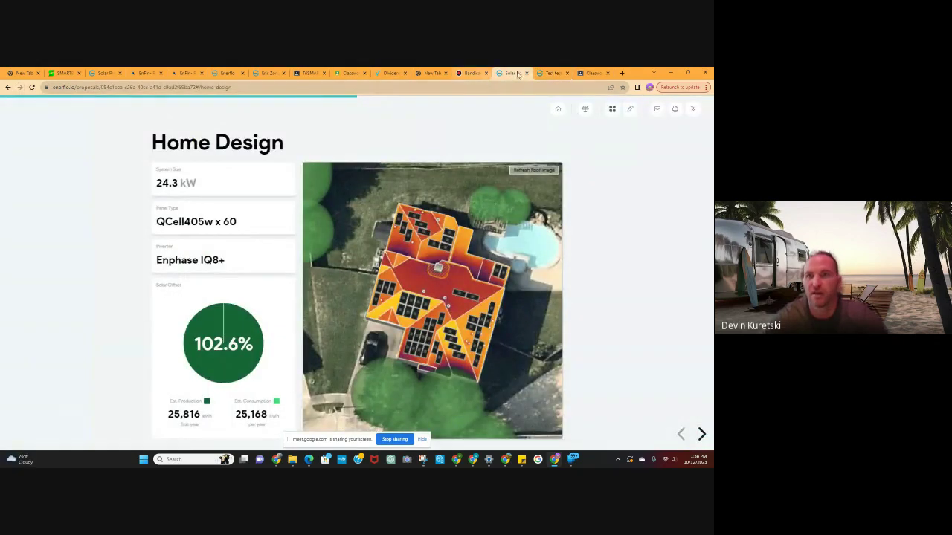
{"action": "left_click", "coordinate": [550, 73]}
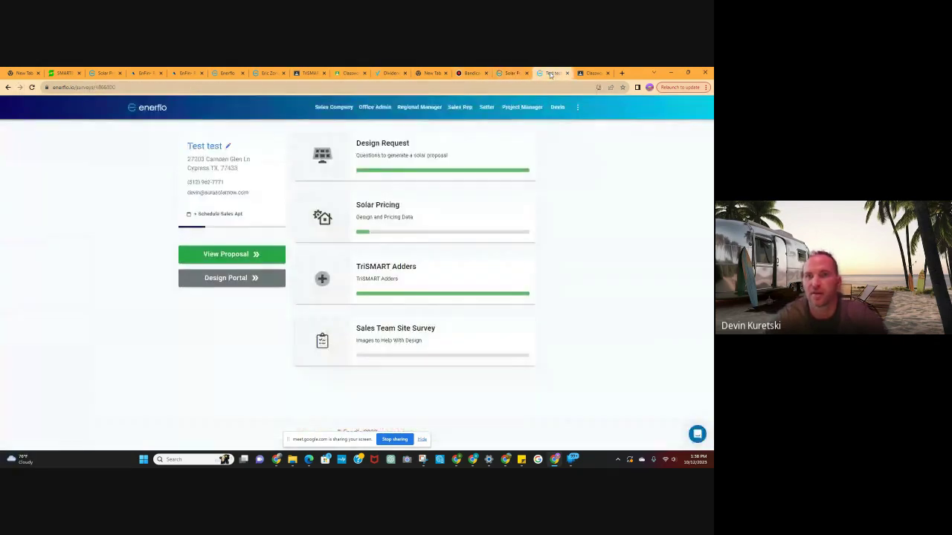
{"action": "left_click", "coordinate": [343, 110]}
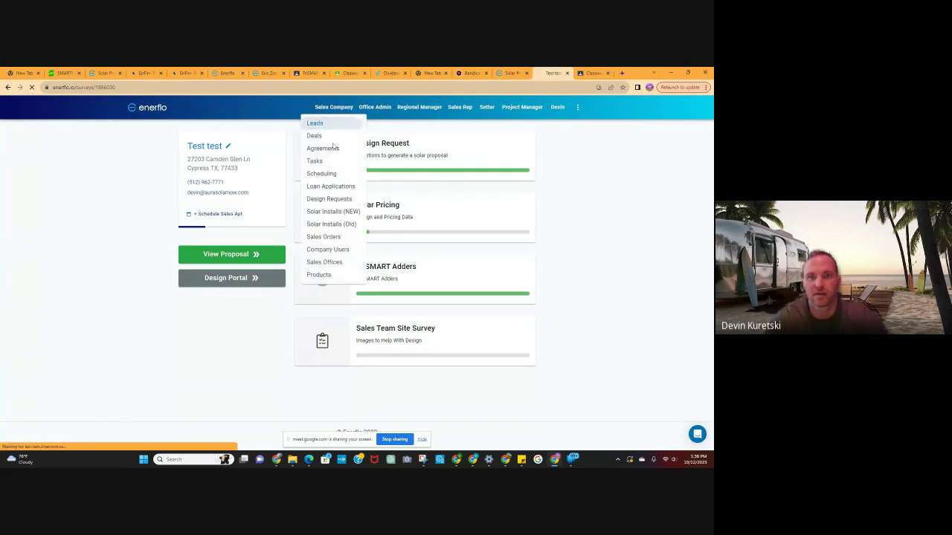
{"action": "left_click", "coordinate": [320, 121]}
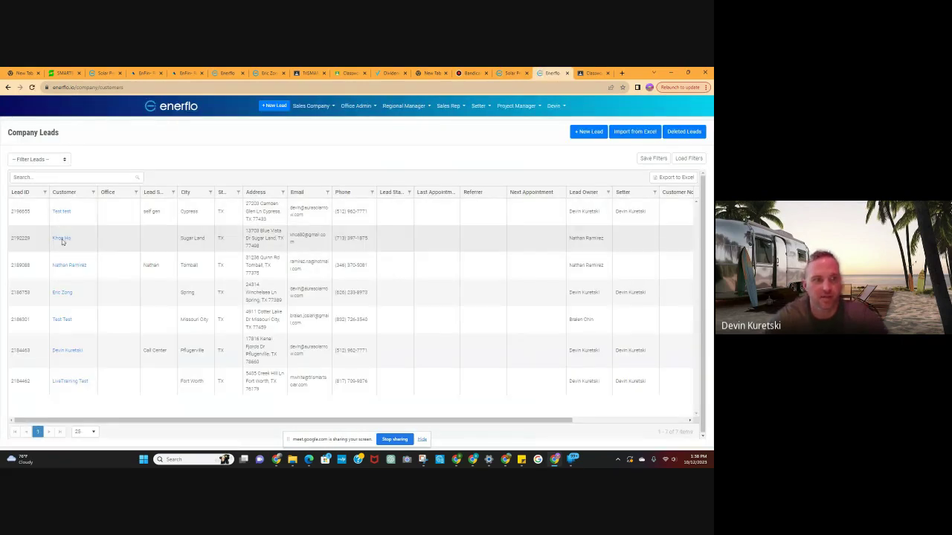
Open the second lead's TriSMART Standard deal proposal and go past the Welcome to Aura Solar screen.
{"action": "left_click", "coordinate": [62, 239]}
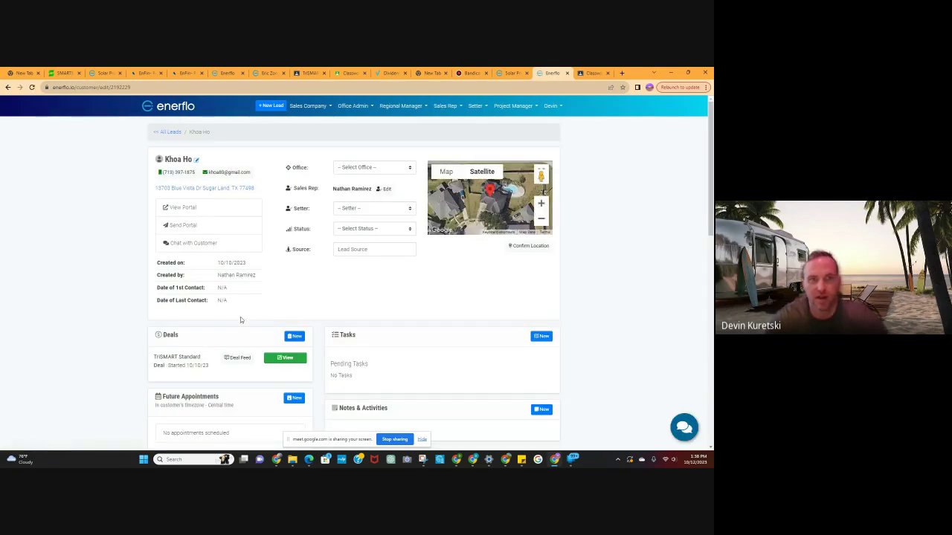
{"action": "left_click", "coordinate": [287, 358]}
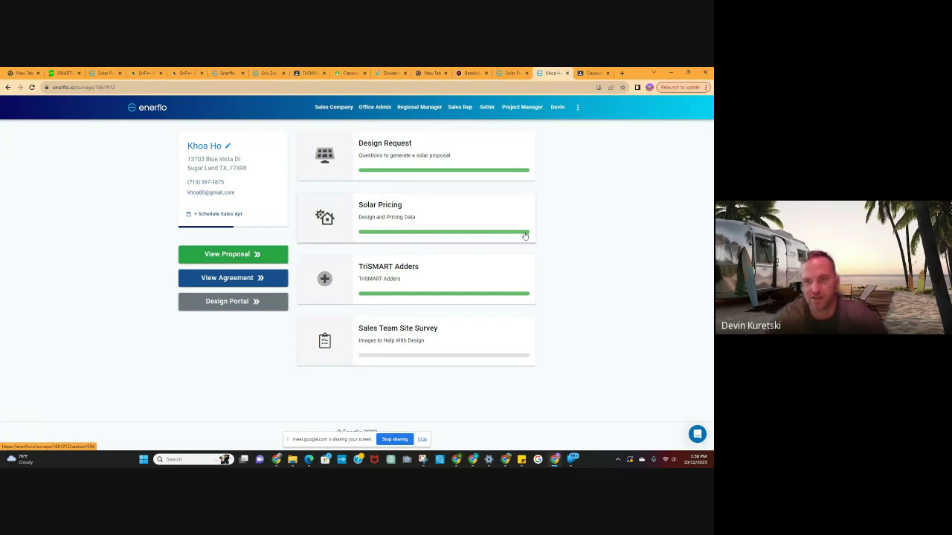
{"action": "left_click", "coordinate": [227, 256]}
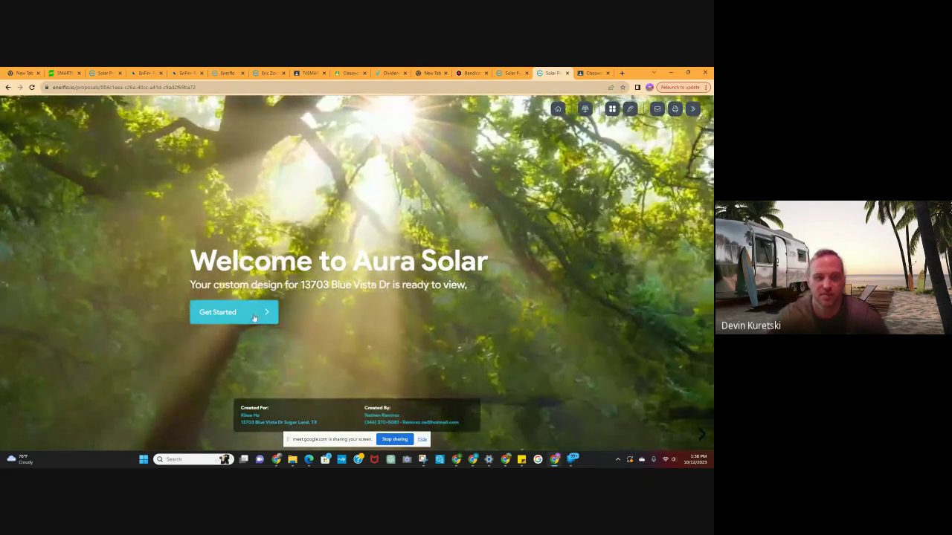
{"action": "left_click", "coordinate": [257, 316]}
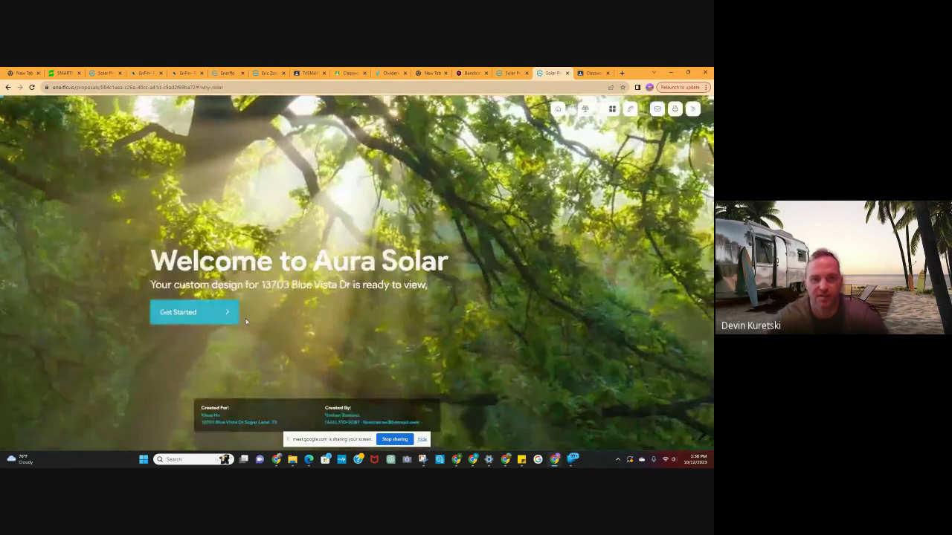
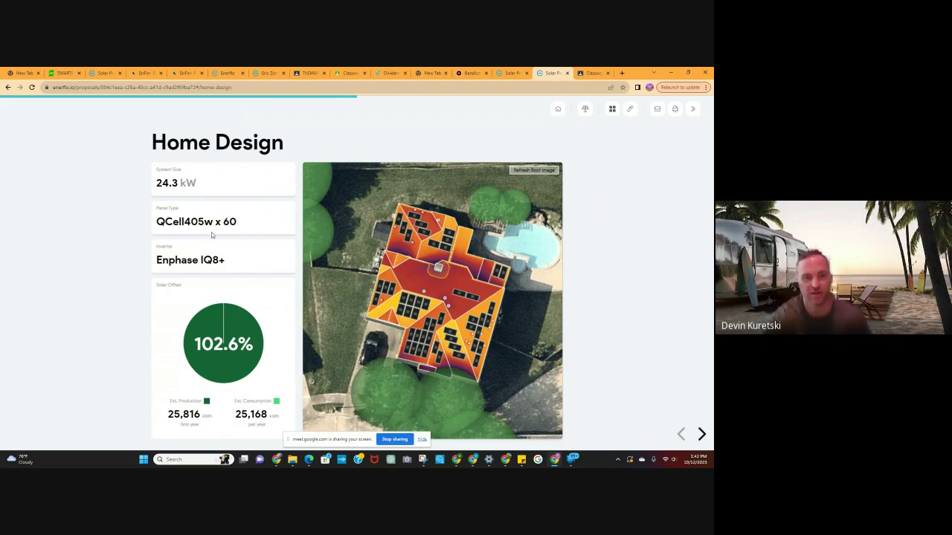
Show the Home Design slide's Solar Offset chart for the 24.3 kW, 60-panel QCell405w system.
{"action": "mouse_move", "coordinate": [249, 350]}
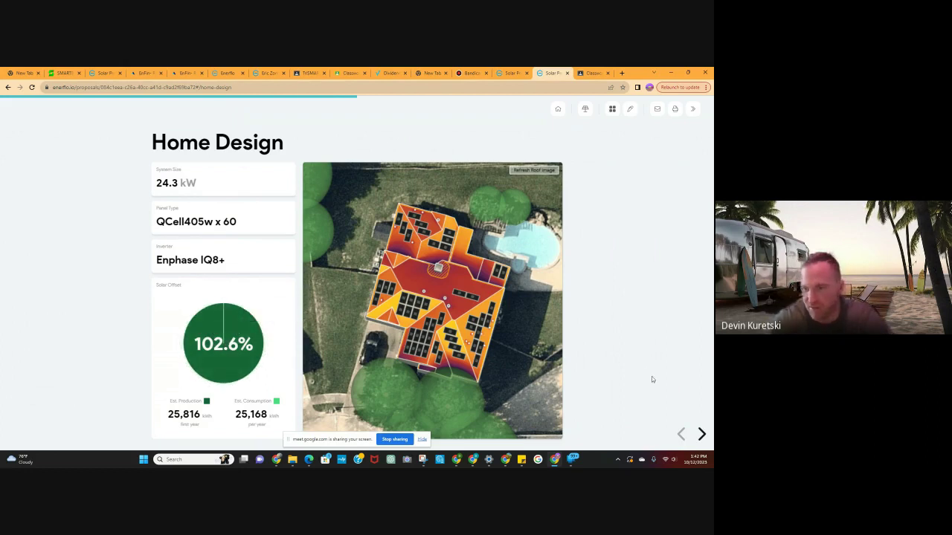
Page through Production vs. Consumption, Financial Impact and Environmental Impact to Payment Terms ($426/mo).
{"action": "left_click", "coordinate": [700, 434]}
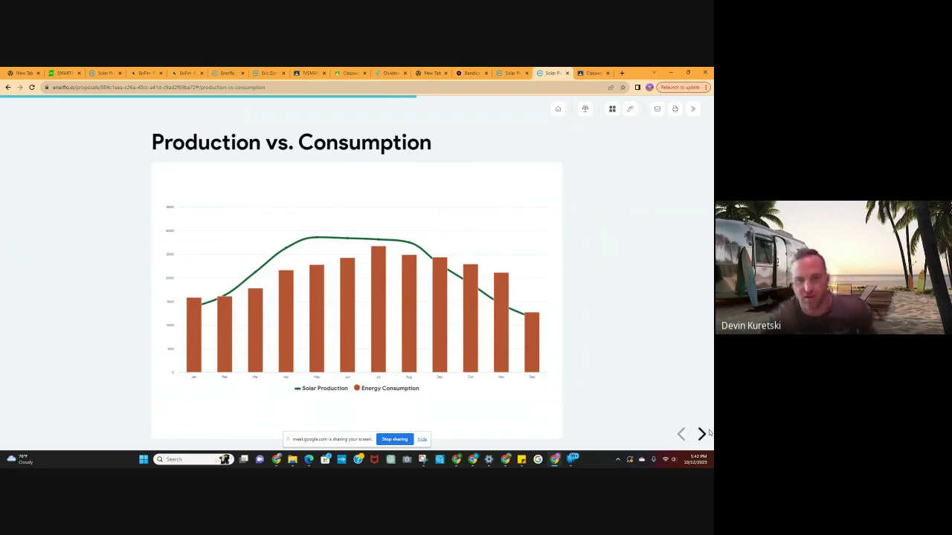
{"action": "left_click", "coordinate": [702, 435]}
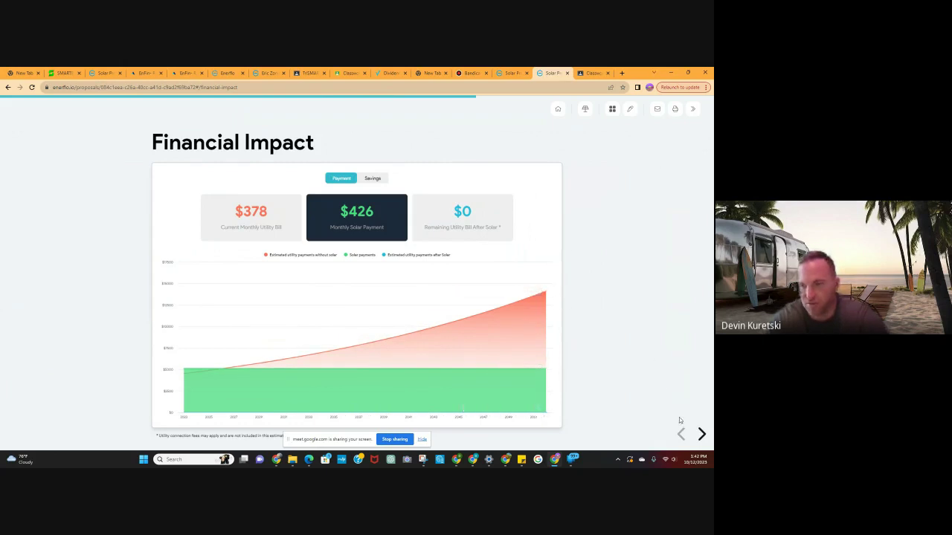
{"action": "left_click", "coordinate": [702, 435]}
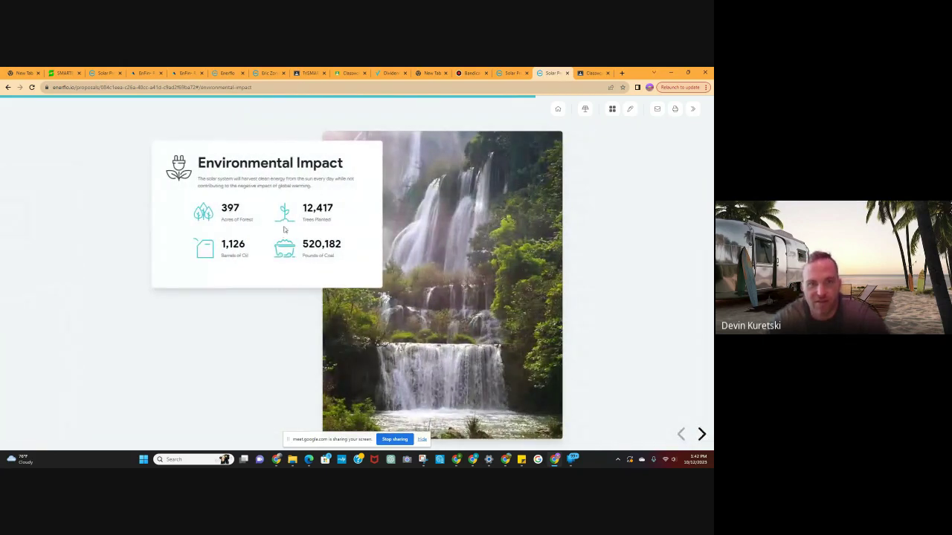
{"action": "left_click", "coordinate": [701, 434]}
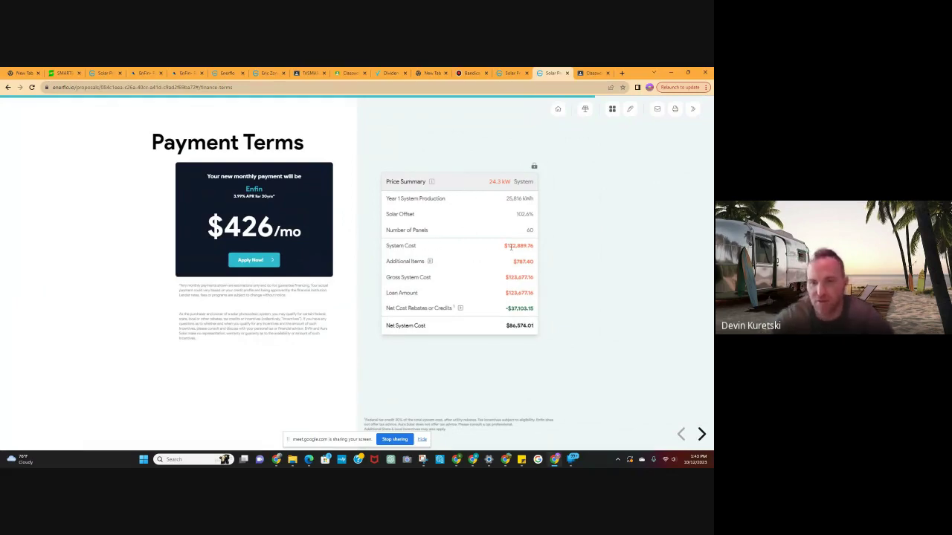
{"action": "left_click_drag", "start_coordinate": [530, 246], "coordinate": [503, 246]}
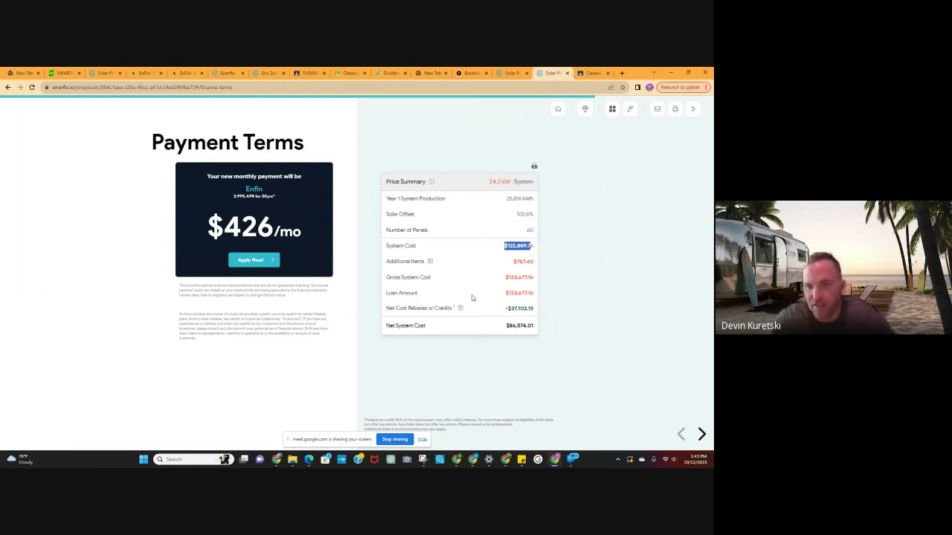
{"action": "left_click", "coordinate": [499, 318]}
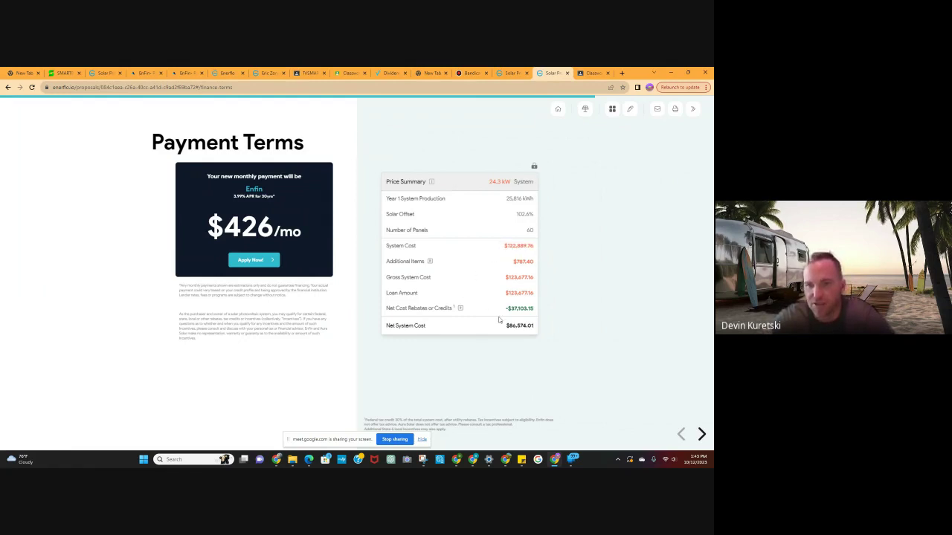
{"action": "left_click_drag", "start_coordinate": [508, 309], "coordinate": [534, 309]}
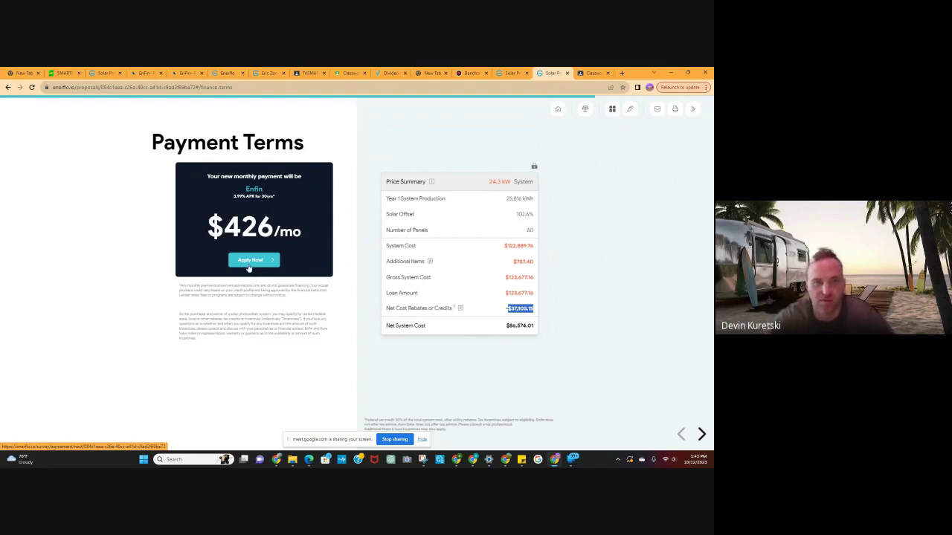
Start the Enfin financing application, then continue to Step 2: Contracting to open the agreement.
{"action": "left_click", "coordinate": [252, 265]}
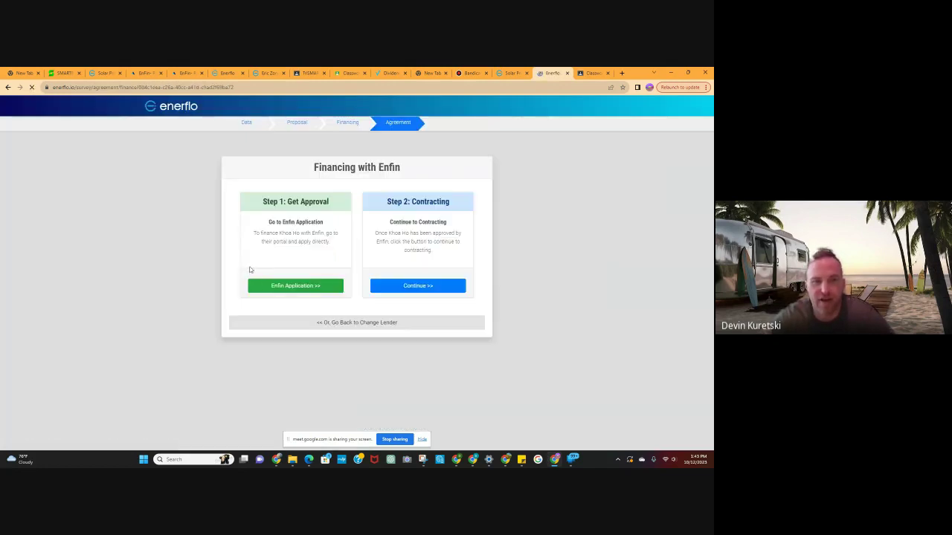
{"action": "left_click", "coordinate": [296, 287]}
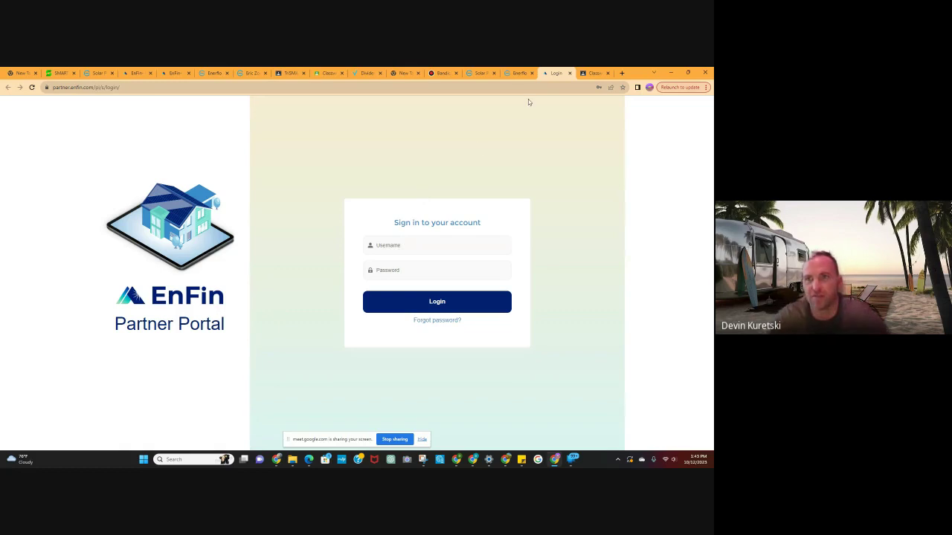
{"action": "left_click", "coordinate": [523, 78]}
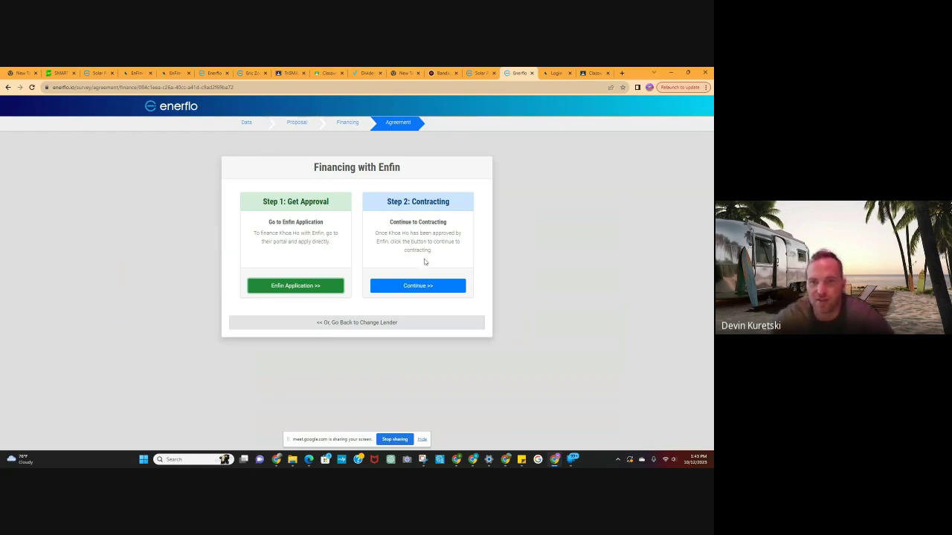
{"action": "left_click", "coordinate": [418, 290]}
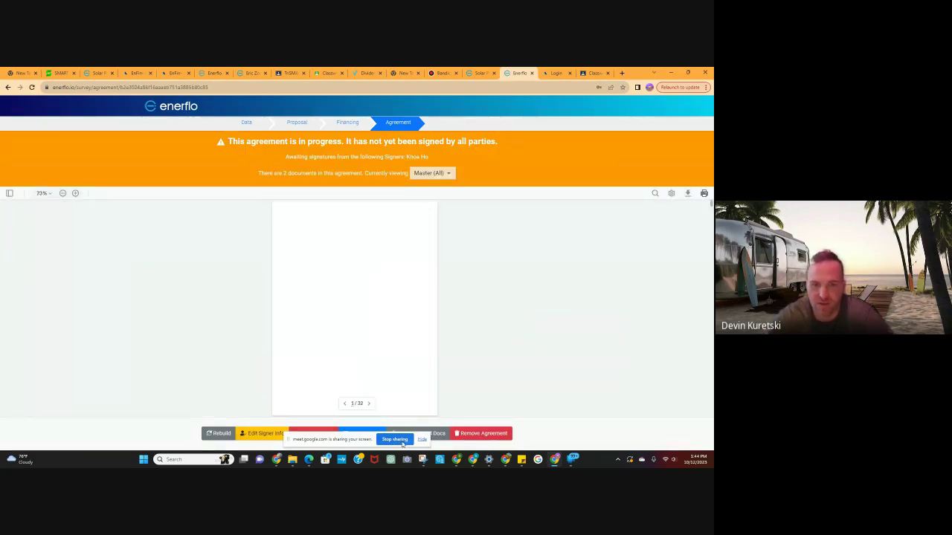
Move the Google Meet sharing bar aside so page 1 of the 32-page agreement is visible.
{"action": "left_click_drag", "start_coordinate": [372, 446], "coordinate": [244, 353]}
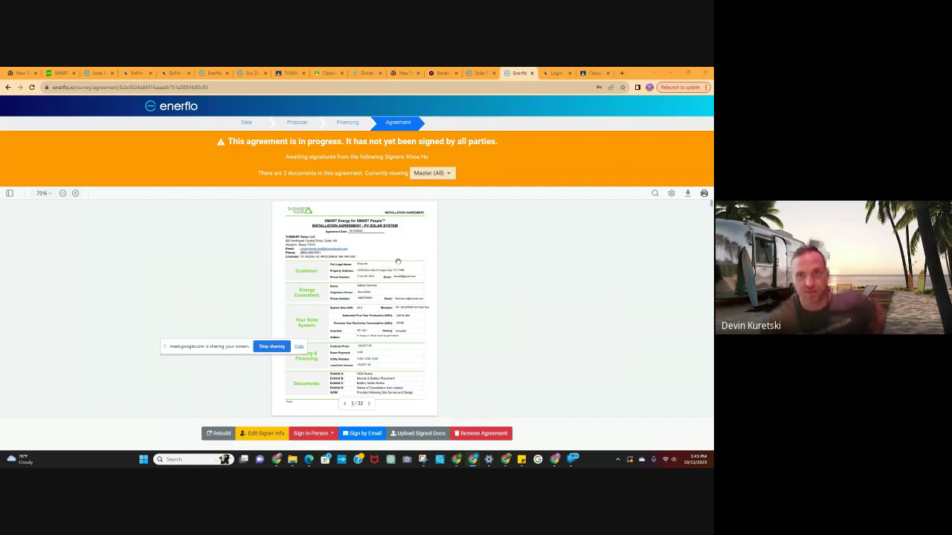
Return to the Solar Proposal's Home Design slide showing 25,816 kWh production versus 25,168 kWh consumption.
{"action": "left_click", "coordinate": [478, 74]}
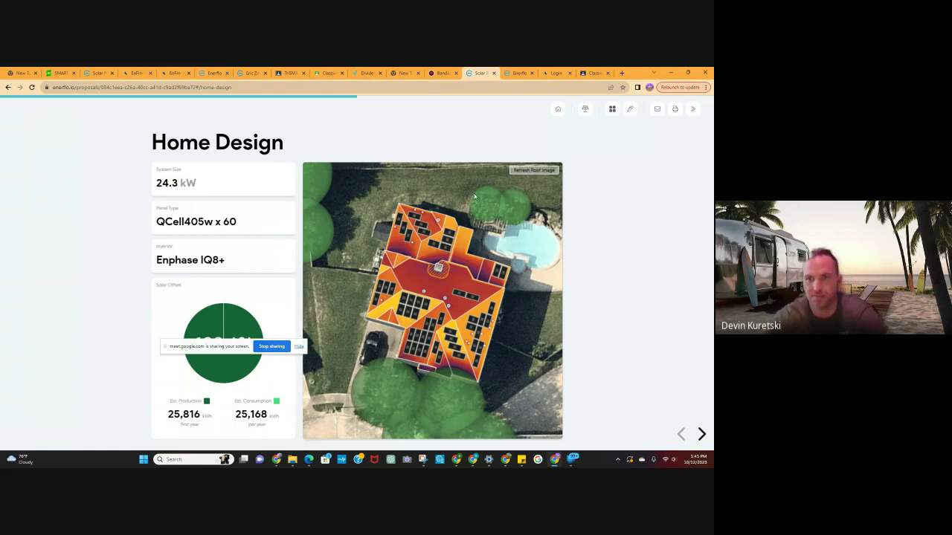
{"action": "mouse_move", "coordinate": [222, 334]}
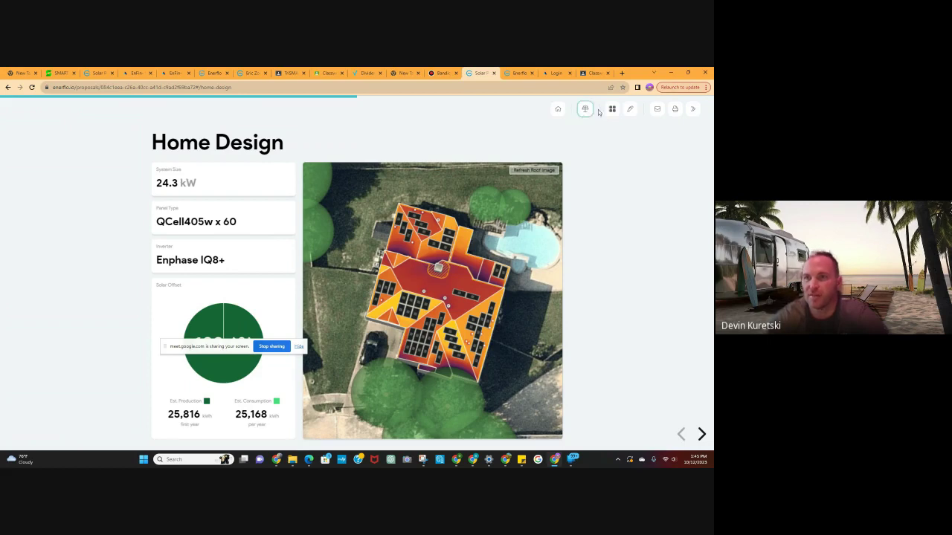
{"action": "left_click", "coordinate": [585, 110]}
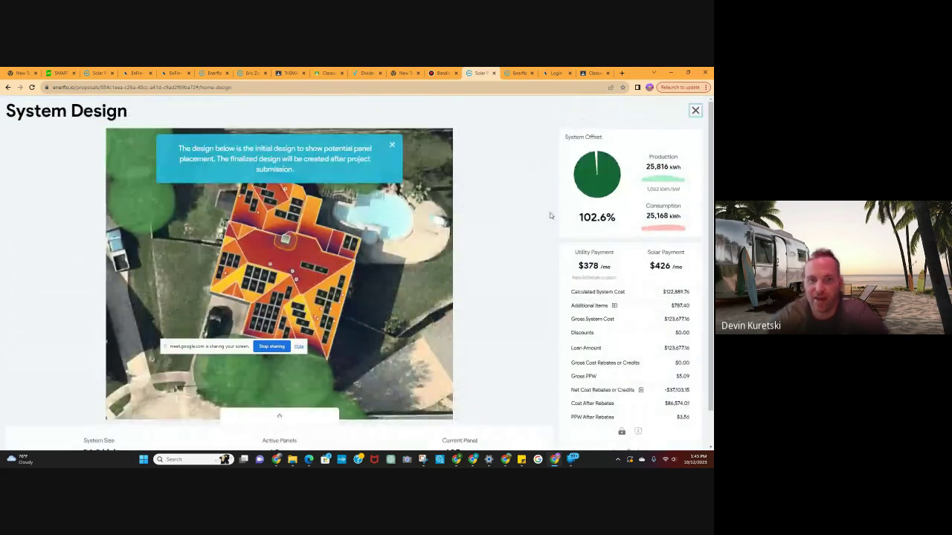
{"action": "scroll", "coordinate": [499, 284], "scroll_direction": "down", "scroll_amount": 1}
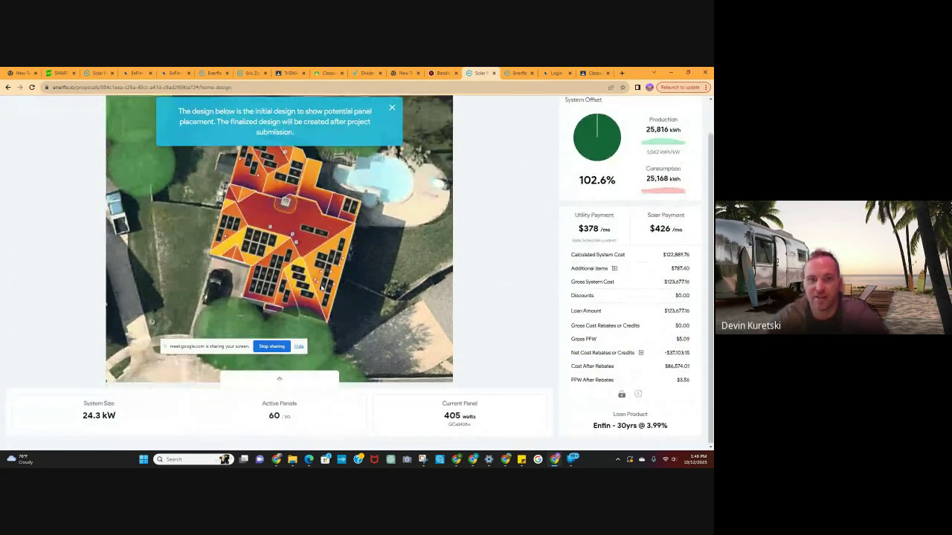
{"action": "scroll", "coordinate": [623, 233], "scroll_direction": "up", "scroll_amount": 1}
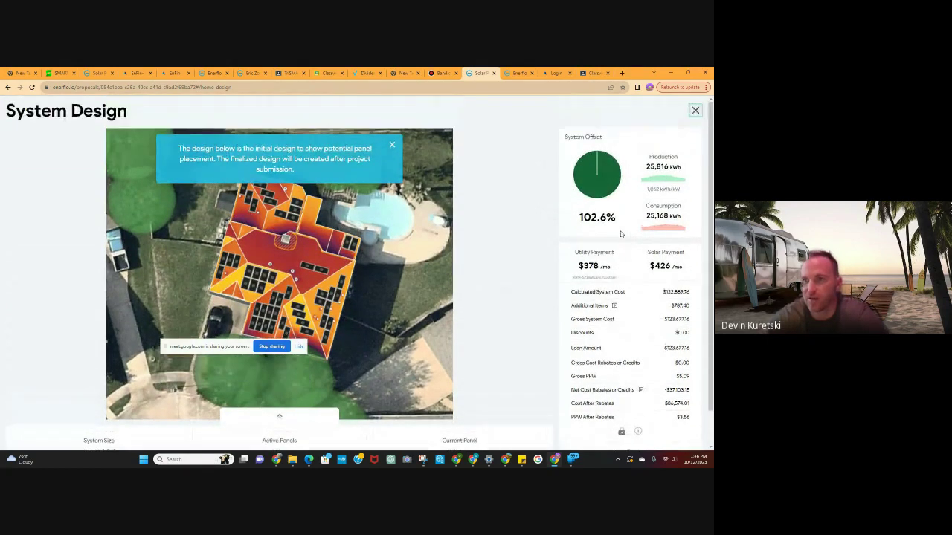
{"action": "scroll", "coordinate": [624, 234], "scroll_direction": "down", "scroll_amount": 1}
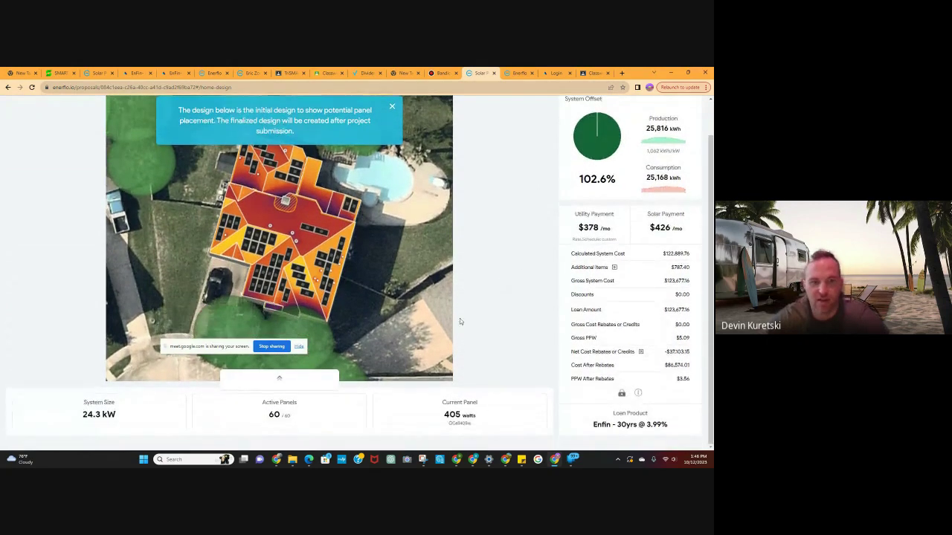
{"action": "left_click", "coordinate": [298, 409]}
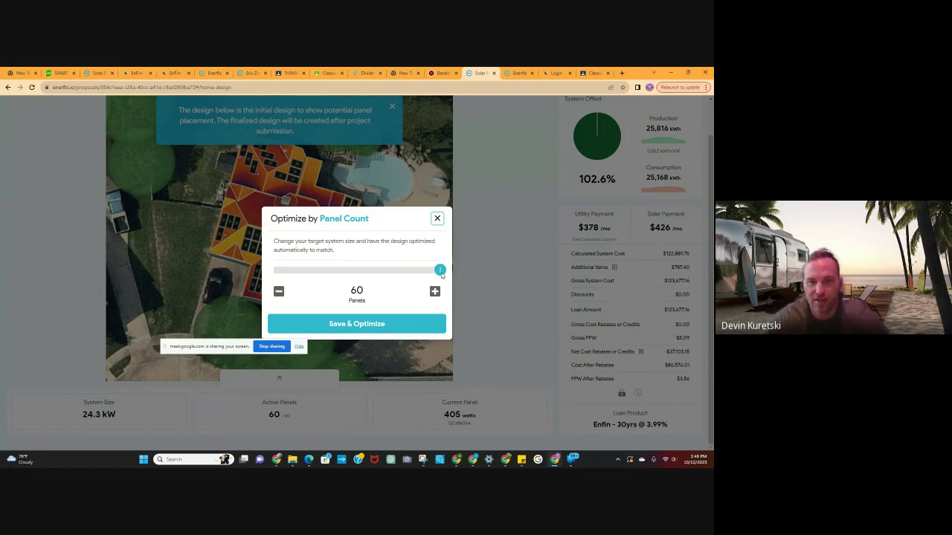
{"action": "left_click_drag", "start_coordinate": [440, 275], "coordinate": [413, 277]}
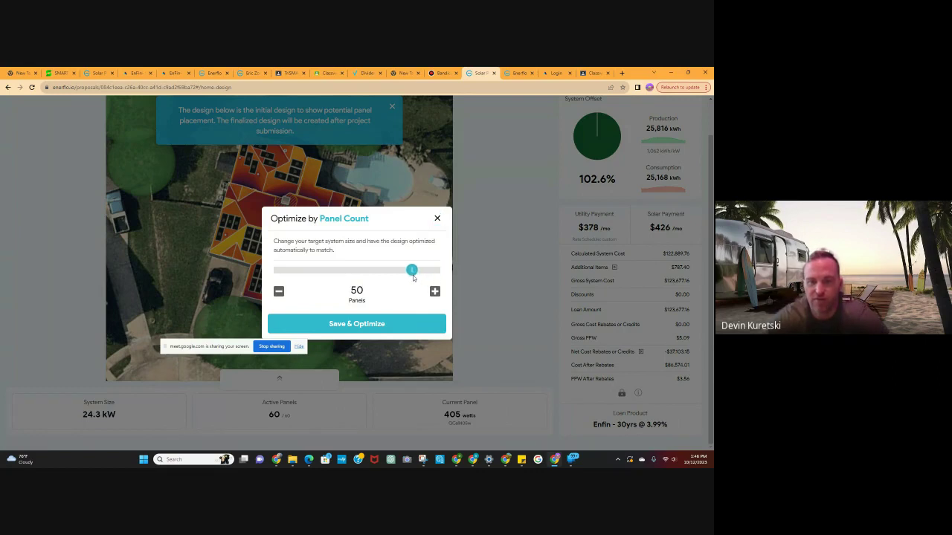
{"action": "left_click", "coordinate": [383, 330]}
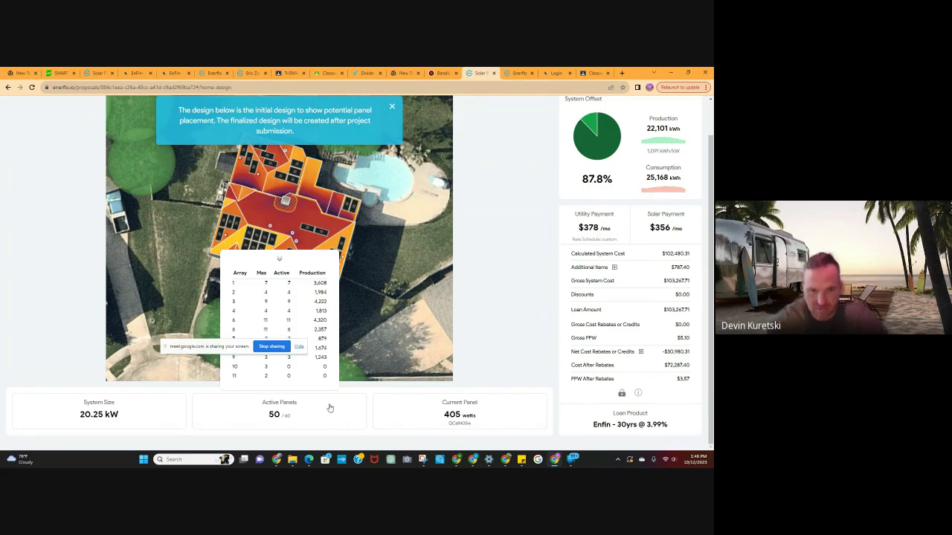
{"action": "left_click", "coordinate": [112, 422]}
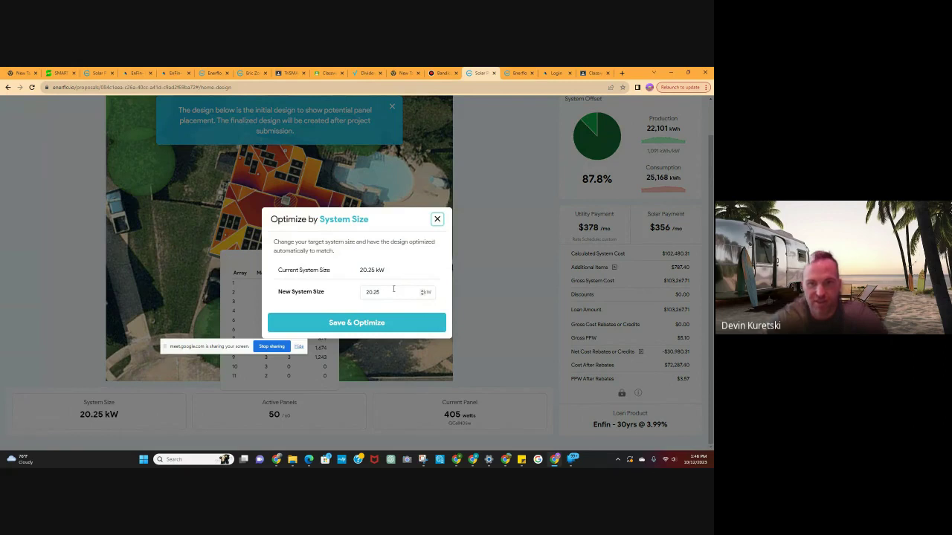
{"action": "left_click", "coordinate": [438, 219]}
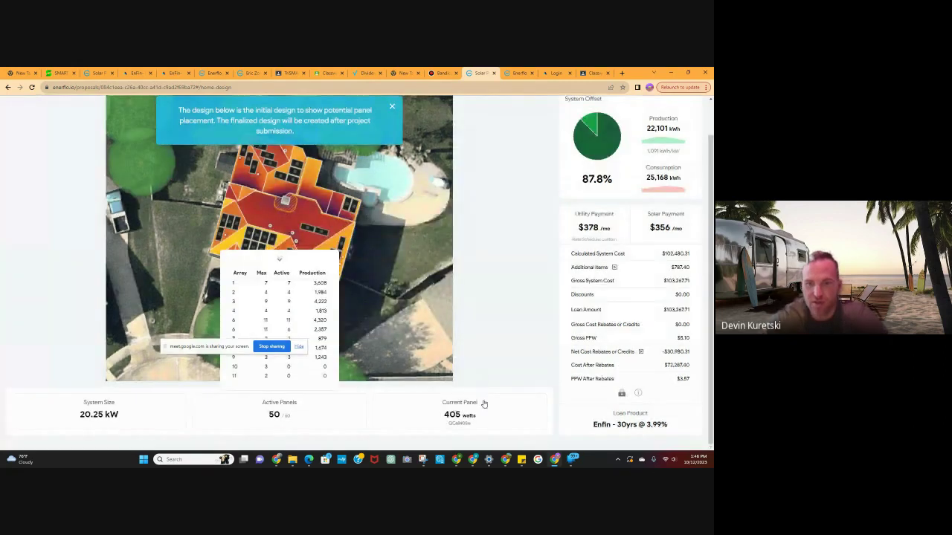
{"action": "left_click", "coordinate": [486, 411]}
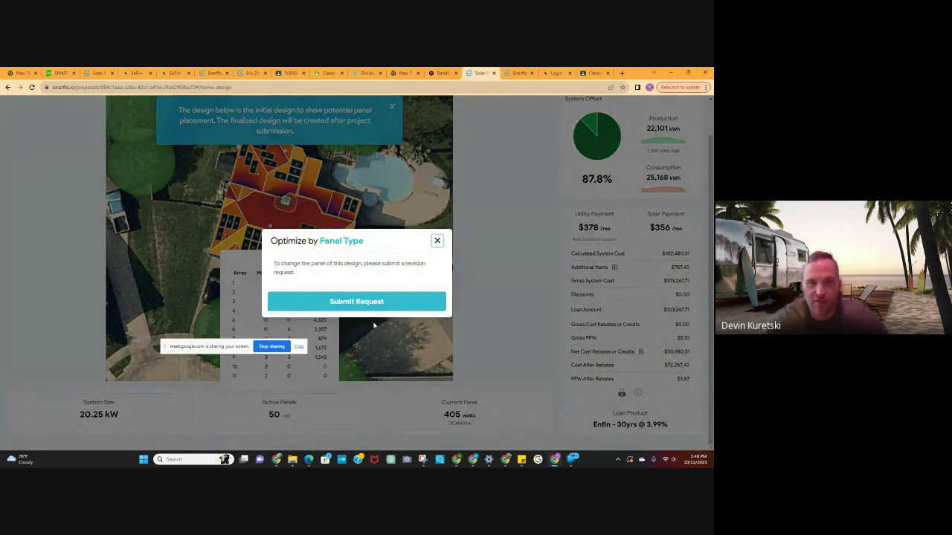
{"action": "left_click", "coordinate": [438, 240]}
{"action": "scroll", "coordinate": [675, 316], "scroll_direction": "up", "scroll_amount": 1}
{"action": "scroll", "coordinate": [675, 316], "scroll_direction": "down", "scroll_amount": 1}
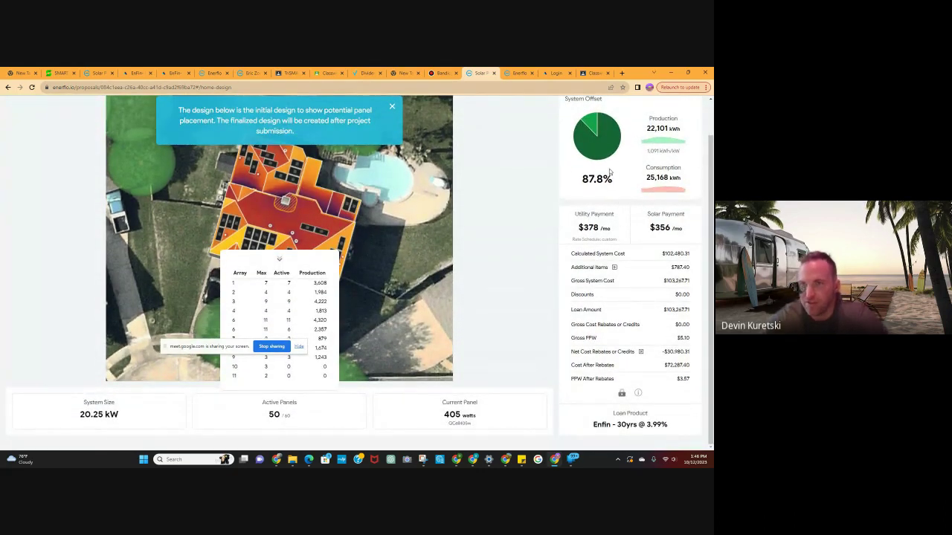
{"action": "scroll", "coordinate": [611, 223], "scroll_direction": "up", "scroll_amount": 1}
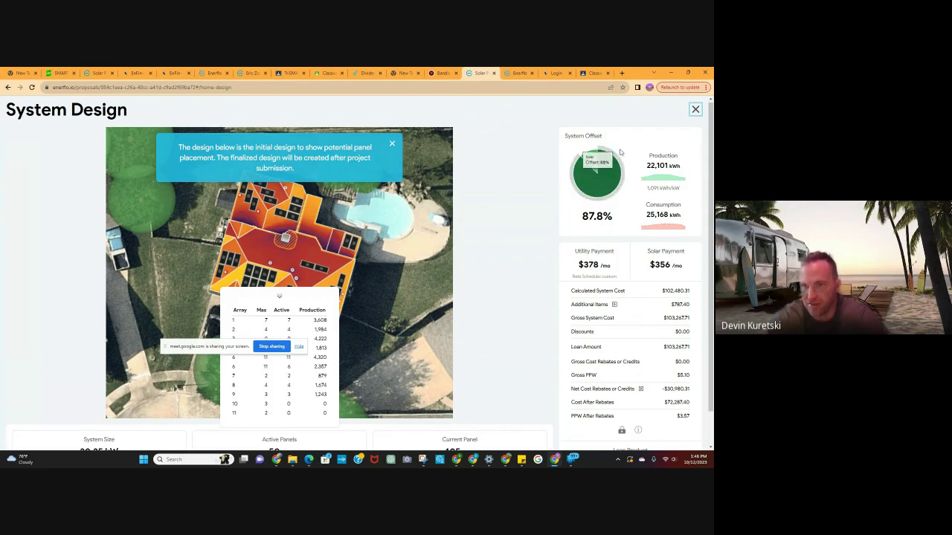
{"action": "scroll", "coordinate": [606, 223], "scroll_direction": "down", "scroll_amount": 1}
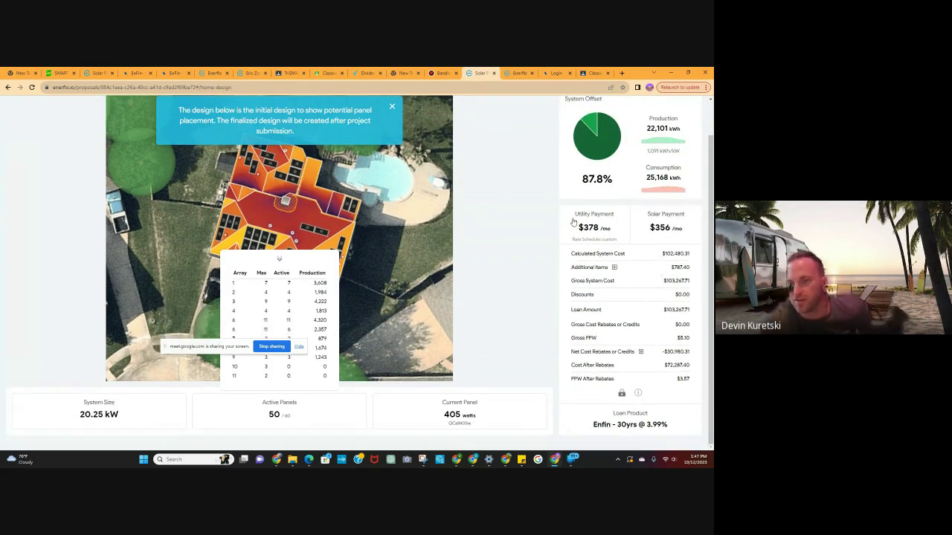
Expand the Additional Items breakdown to reveal the $787.40 5+ Arrays charge.
{"action": "left_click", "coordinate": [614, 268]}
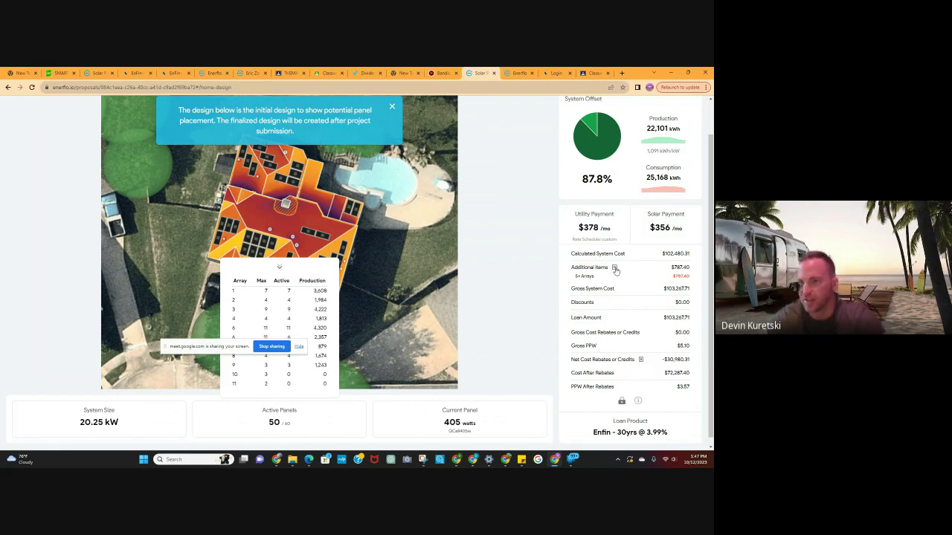
{"action": "left_click", "coordinate": [614, 268]}
{"action": "left_click", "coordinate": [614, 267]}
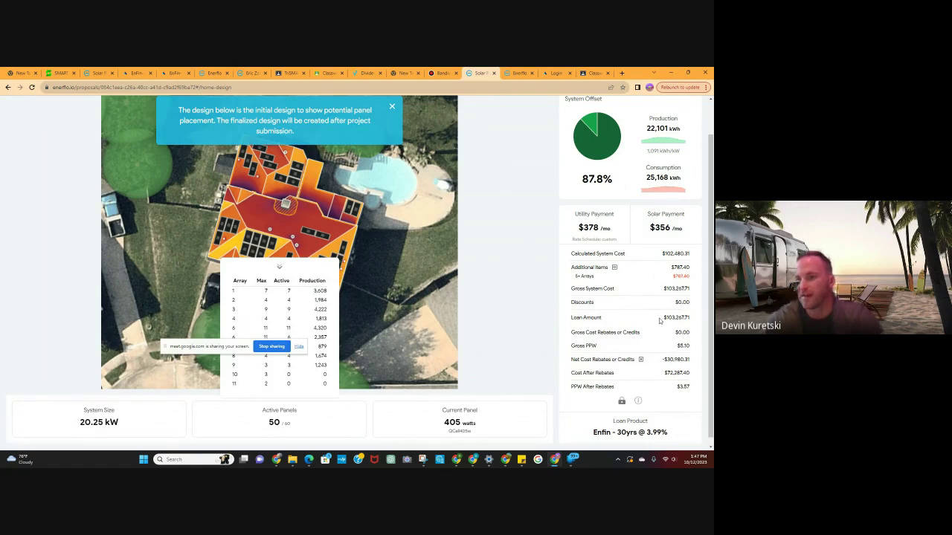
{"action": "scroll", "coordinate": [670, 335], "scroll_direction": "down", "scroll_amount": 1}
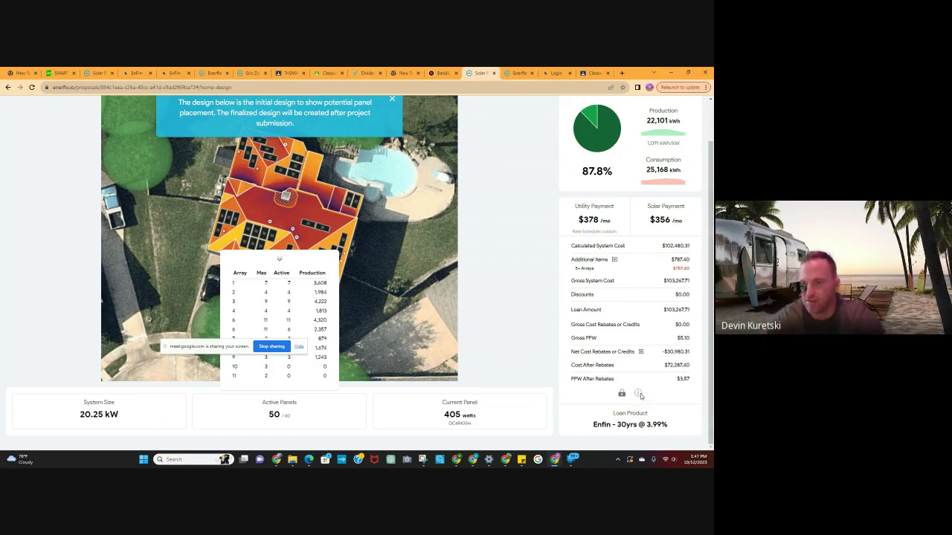
Review the Pricing & Installer Adders breakdown for the 50-panel, 20.25 kW design, then close it.
{"action": "left_click", "coordinate": [638, 393]}
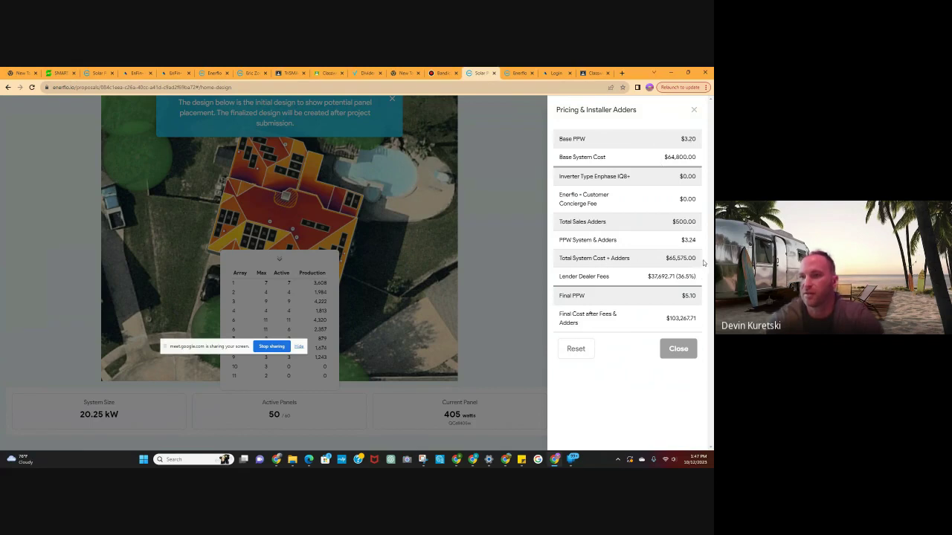
{"action": "left_click", "coordinate": [693, 110]}
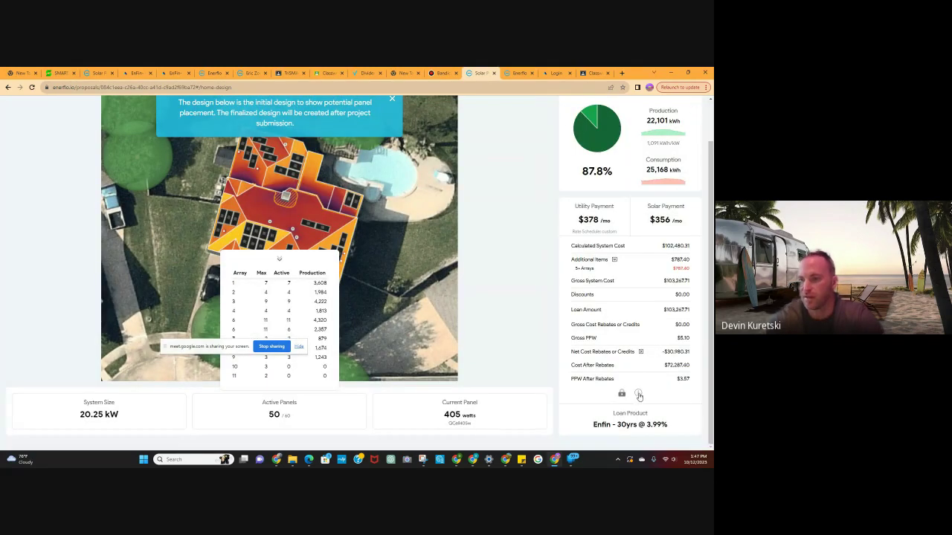
{"action": "left_click", "coordinate": [637, 393]}
{"action": "left_click", "coordinate": [693, 111]}
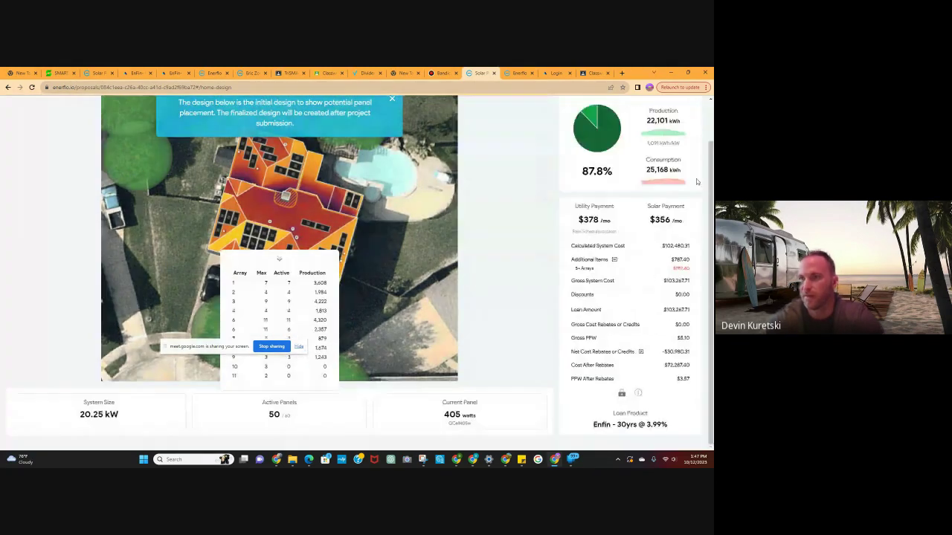
{"action": "left_click", "coordinate": [640, 394]}
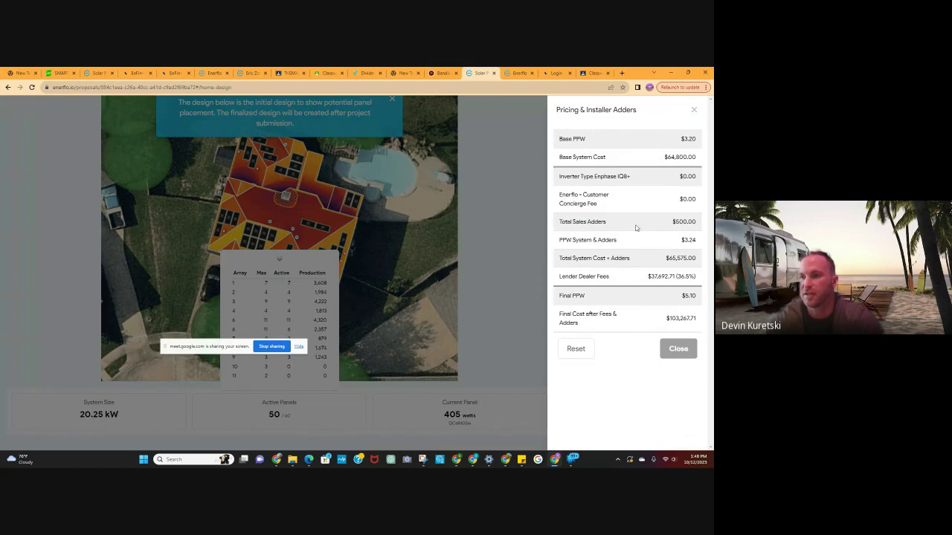
{"action": "left_click", "coordinate": [694, 109]}
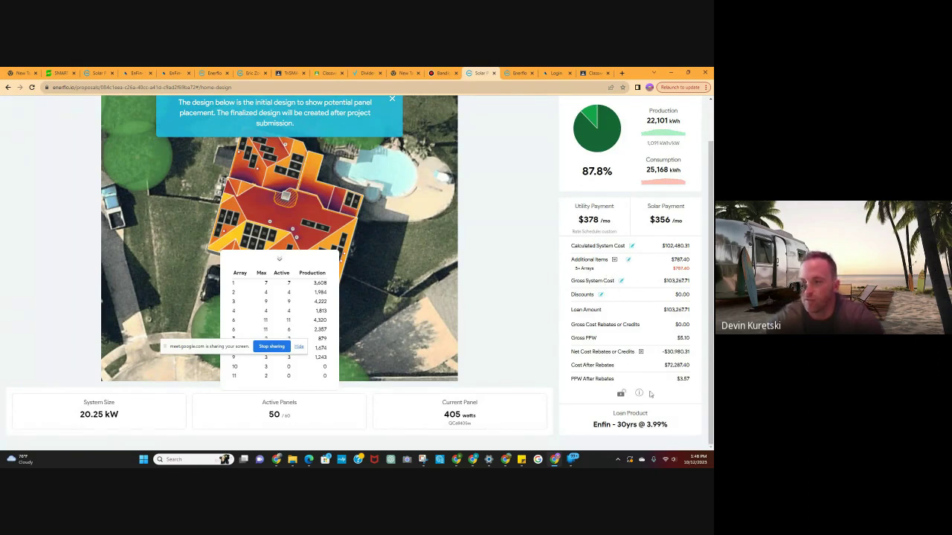
Set Base PPW to 3.0 and save with resizing, giving 30 panels at 12.15 kW for $38,880.
{"action": "left_click", "coordinate": [631, 246]}
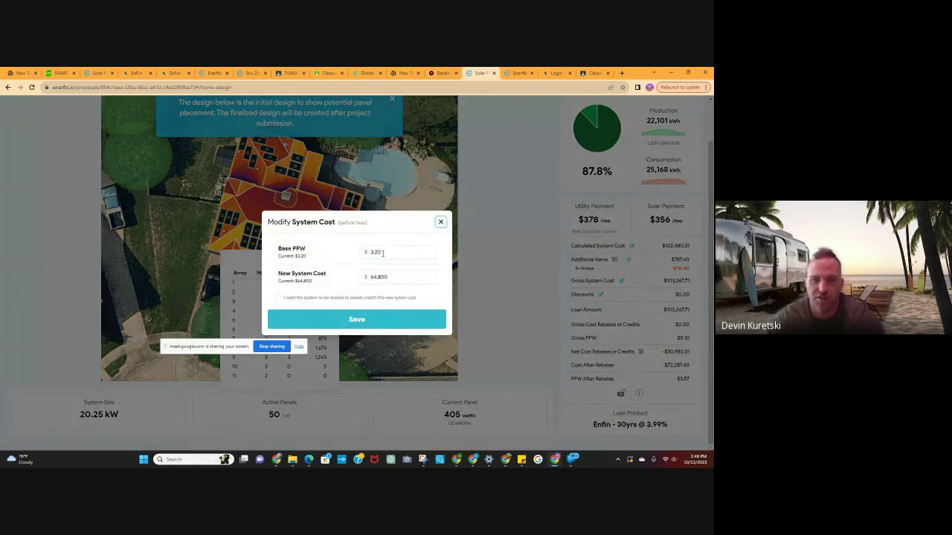
{"action": "left_click", "coordinate": [382, 253]}
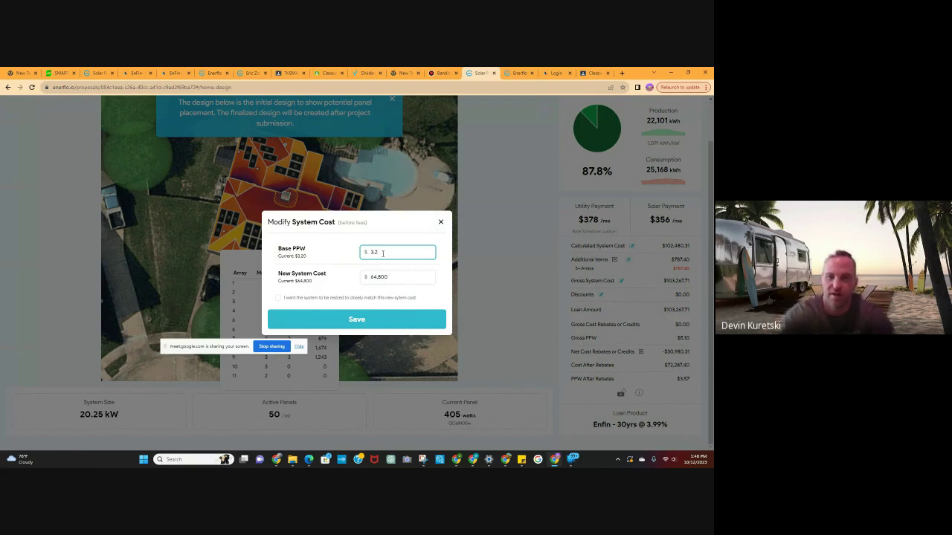
{"action": "type", "text": ".0"}
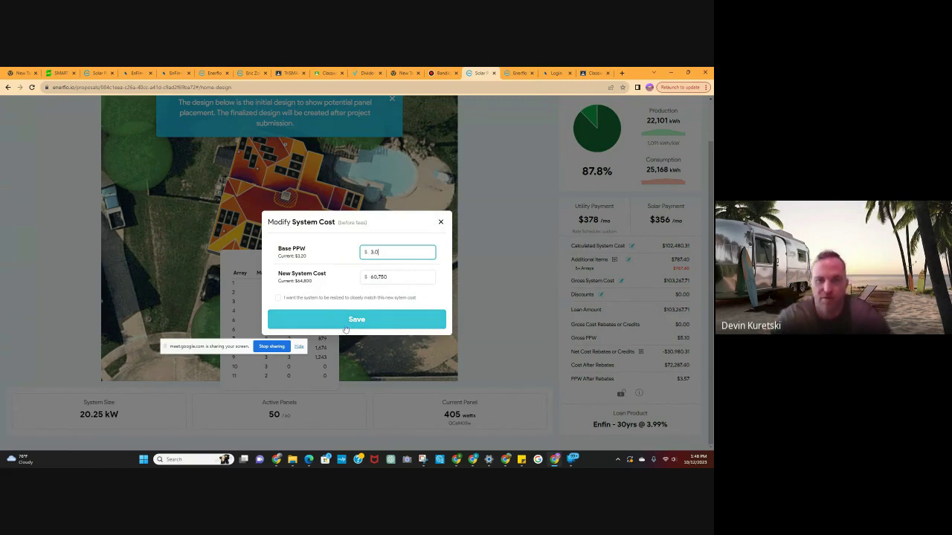
{"action": "left_click", "coordinate": [281, 299]}
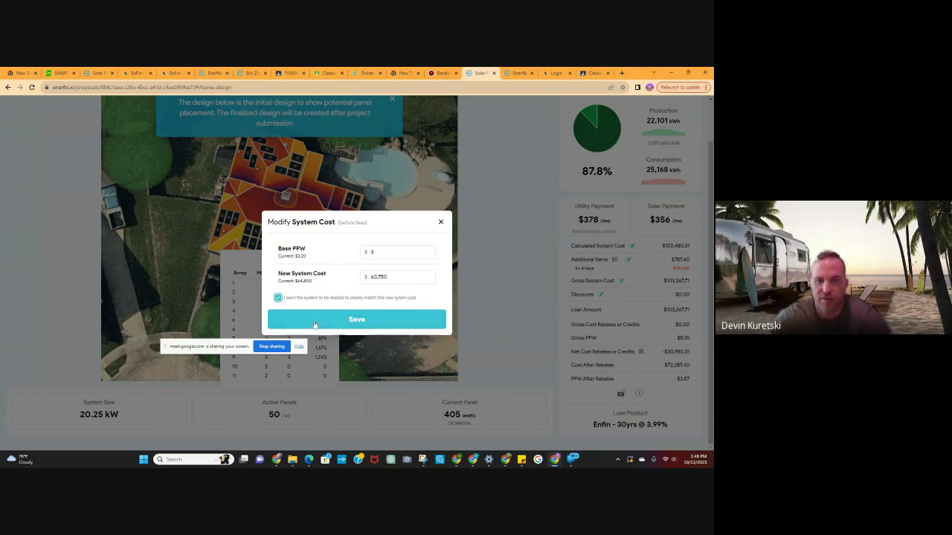
{"action": "left_click", "coordinate": [278, 297]}
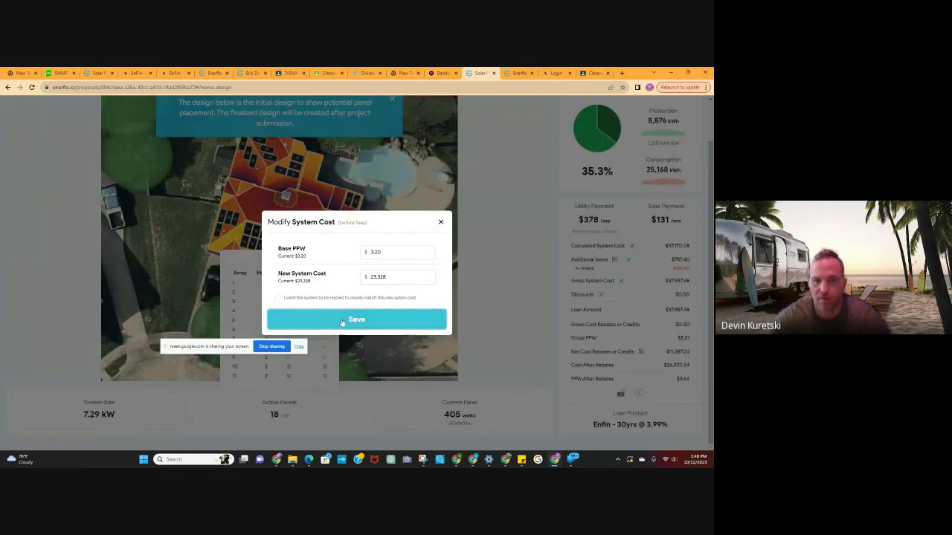
{"action": "left_click", "coordinate": [356, 321]}
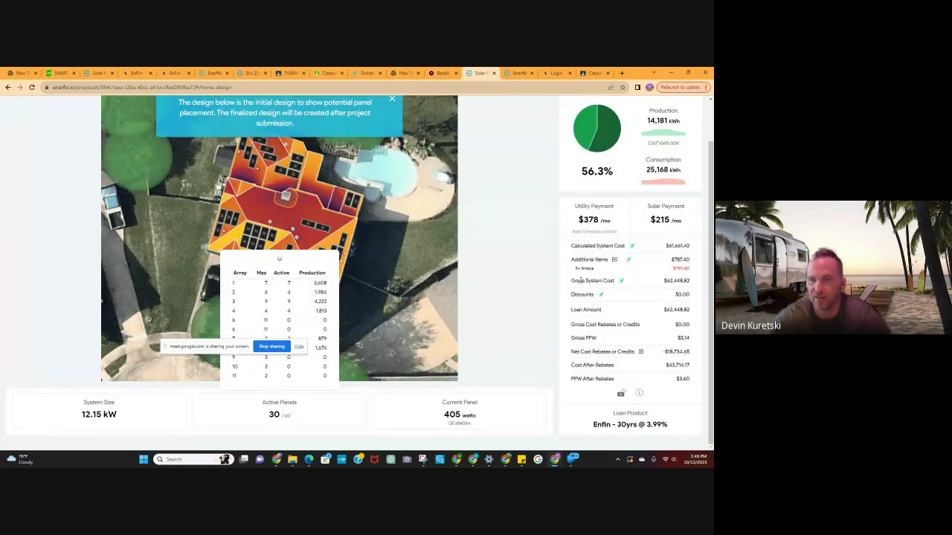
Add a custom 'roof' product of $17000 to the proposal's additional items.
{"action": "left_click", "coordinate": [629, 261]}
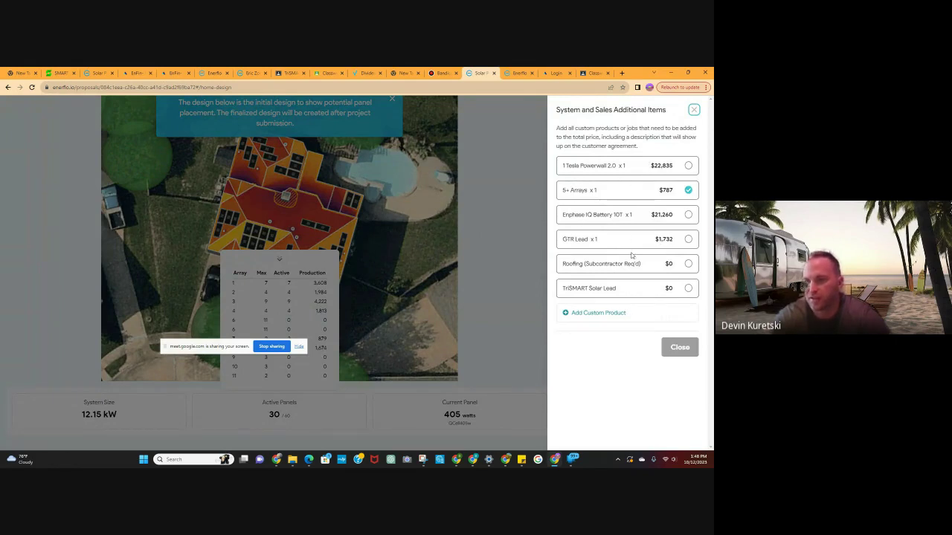
{"action": "left_click", "coordinate": [581, 313]}
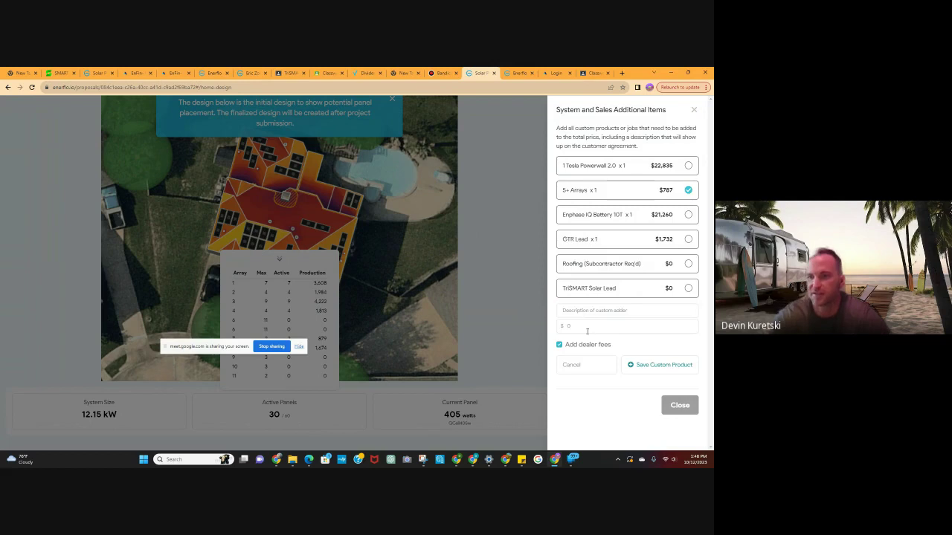
{"action": "left_click", "coordinate": [591, 313]}
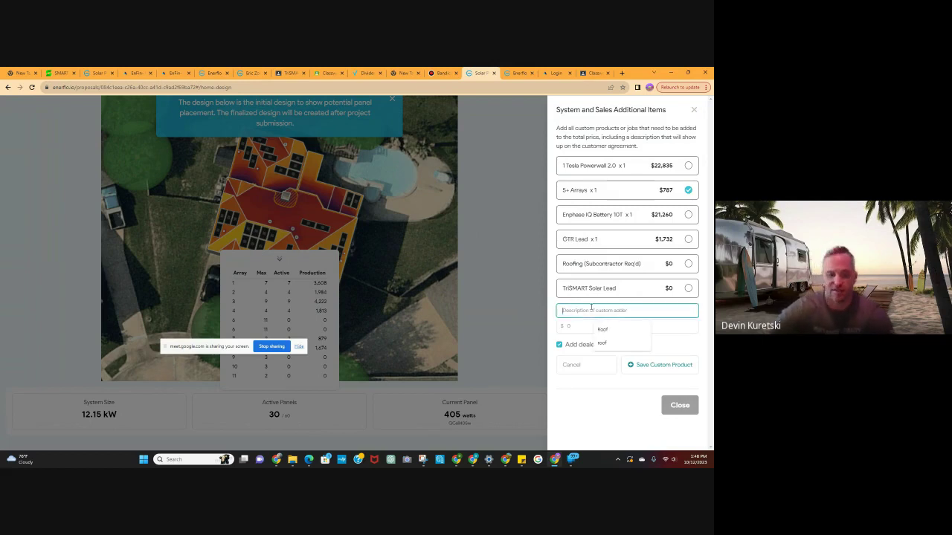
{"action": "type", "text": "roof"}
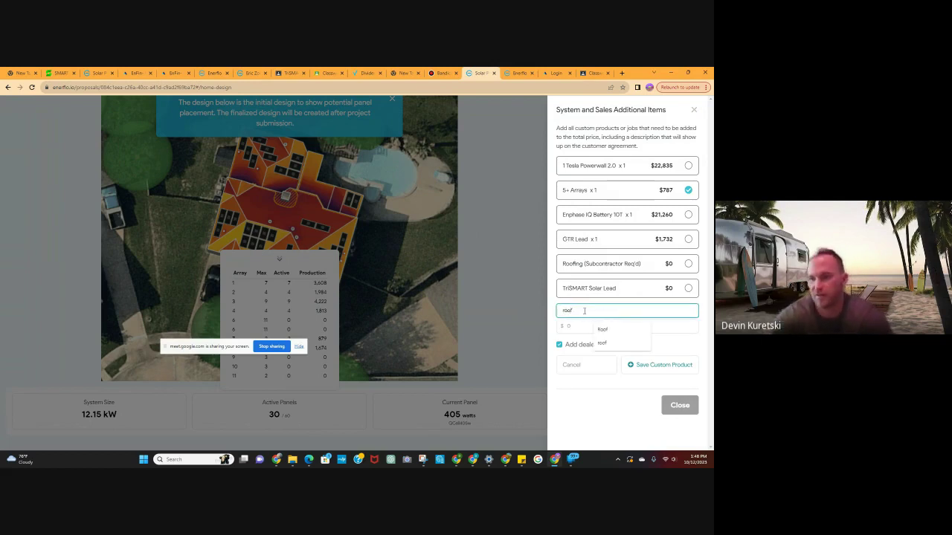
{"action": "left_click", "coordinate": [576, 327]}
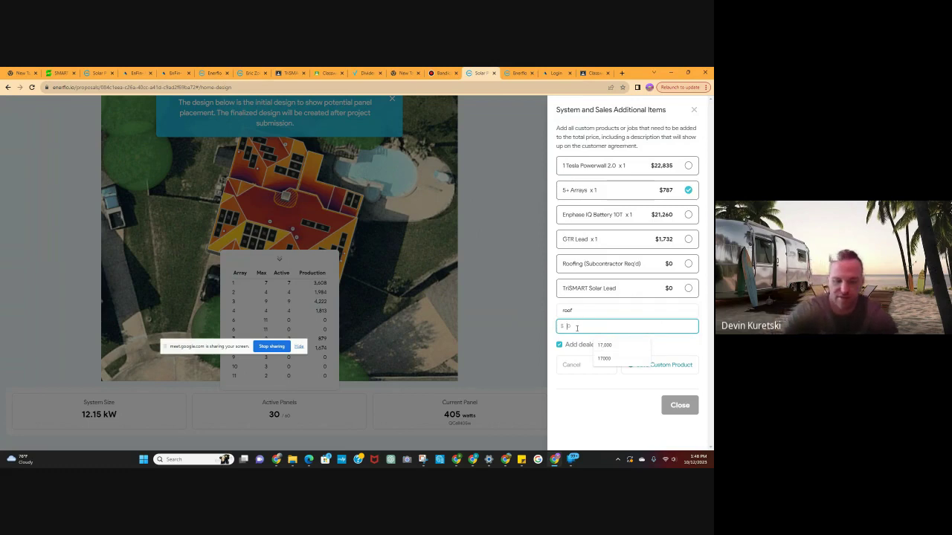
{"action": "type", "text": "17,00"}
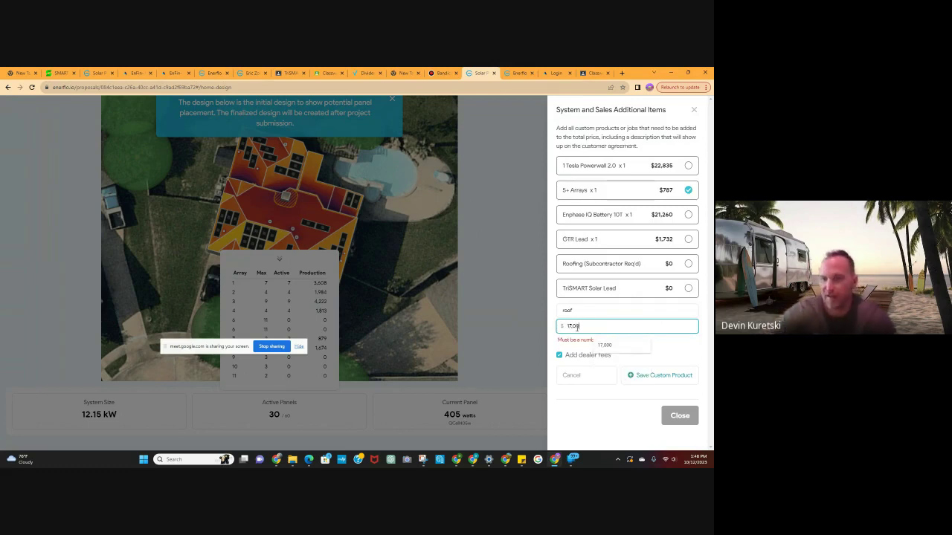
{"action": "type", "text": "0"}
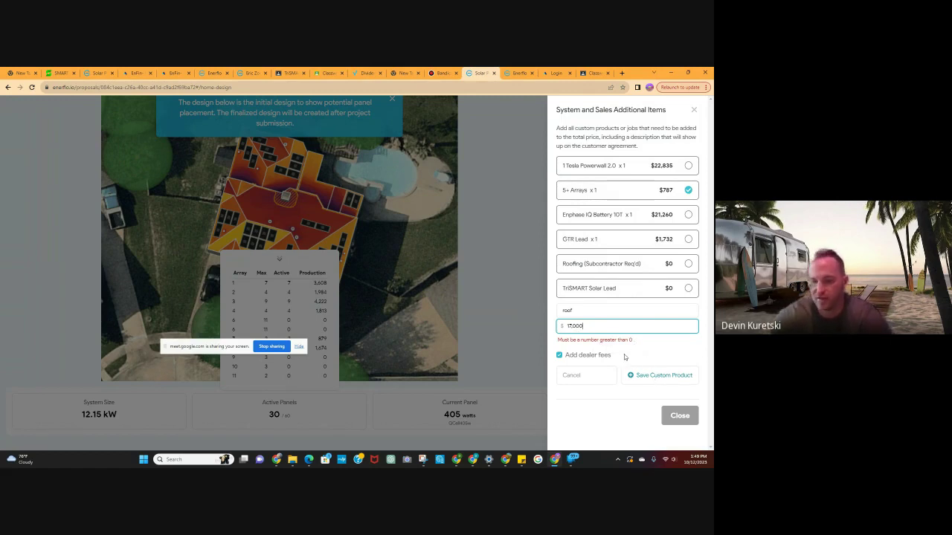
{"action": "key", "text": "BackSpace"}
{"action": "key", "text": "BackSpace"}
{"action": "key", "text": "BackSpace"}
{"action": "key", "text": "BackSpace"}
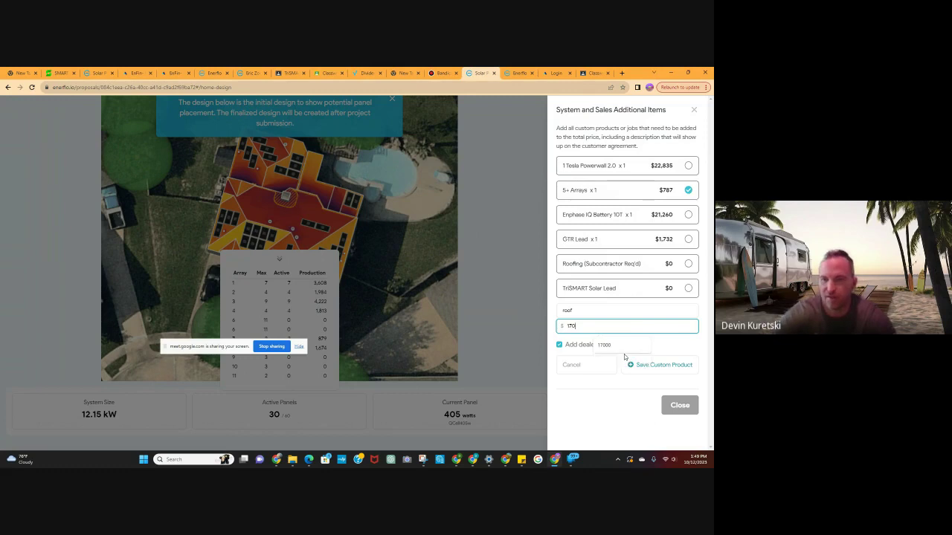
{"action": "left_click", "coordinate": [642, 364]}
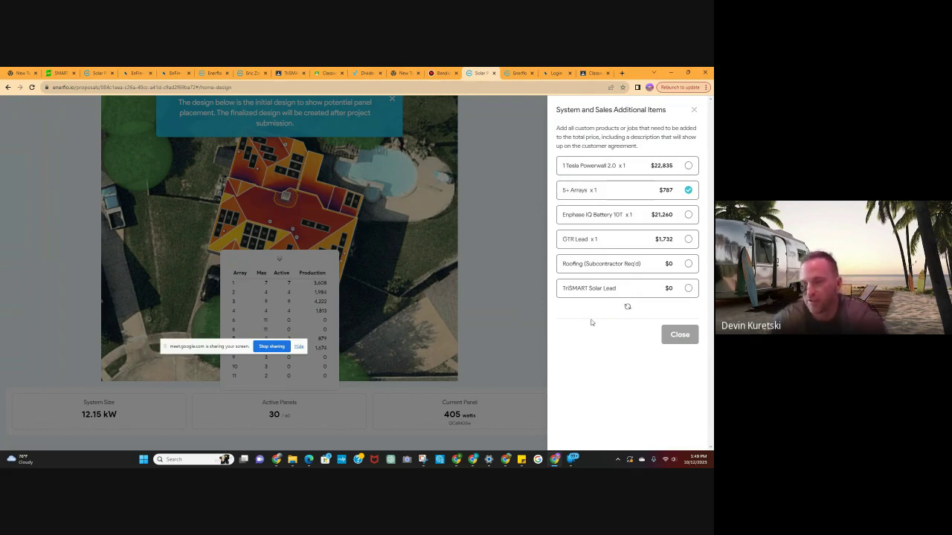
{"action": "left_click", "coordinate": [694, 110]}
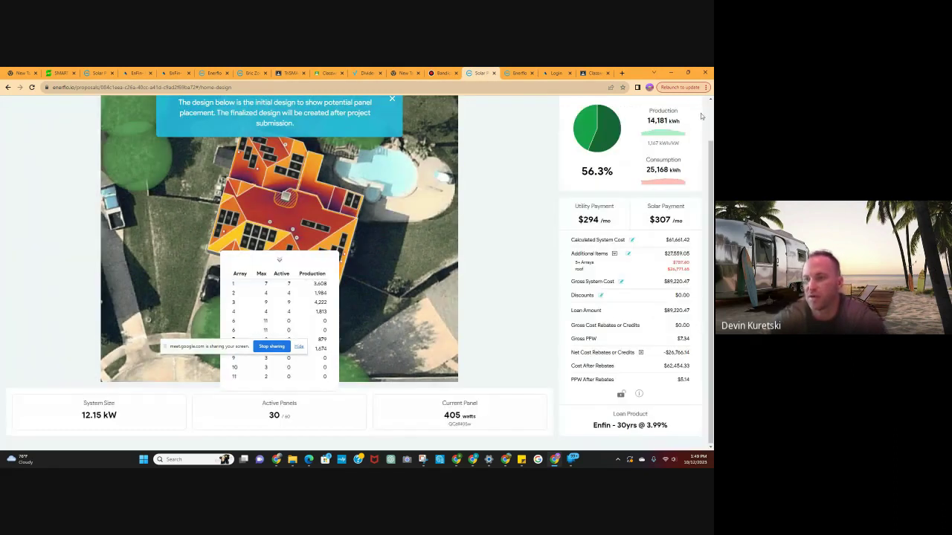
{"action": "left_click", "coordinate": [632, 426]}
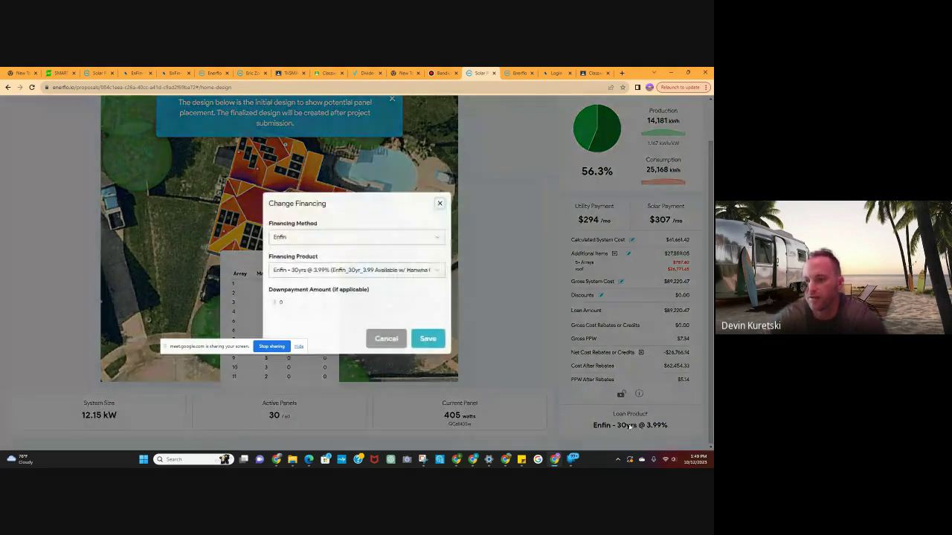
{"action": "left_click", "coordinate": [439, 237]}
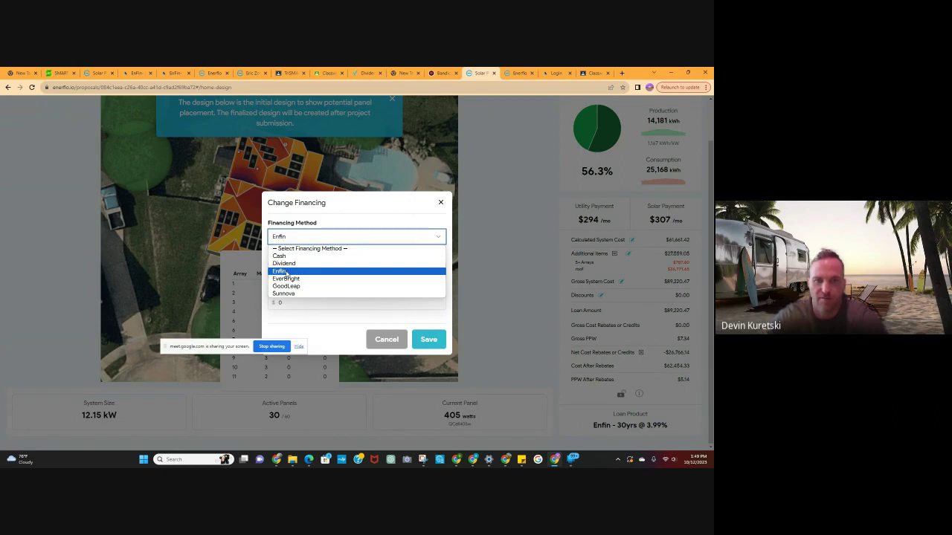
{"action": "left_click", "coordinate": [286, 272]}
{"action": "left_click", "coordinate": [431, 271]}
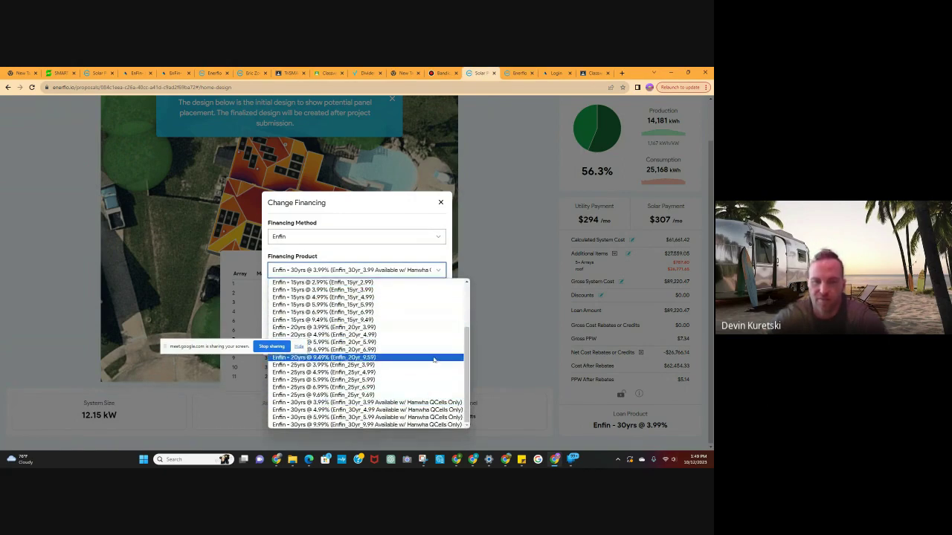
{"action": "left_click", "coordinate": [498, 292]}
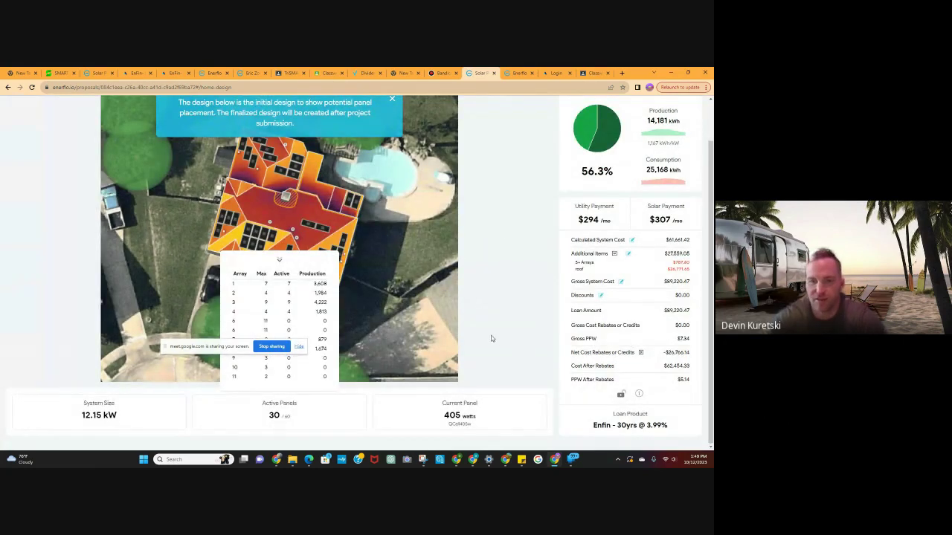
Close the System Design overlay to return to the proposal slides.
{"action": "scroll", "coordinate": [492, 336], "scroll_direction": "up", "scroll_amount": 2}
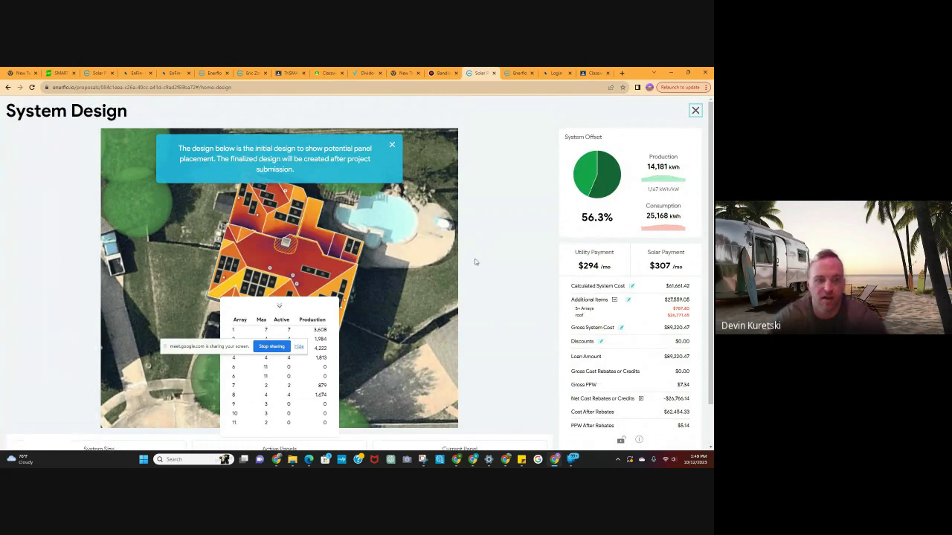
{"action": "scroll", "coordinate": [475, 262], "scroll_direction": "down", "scroll_amount": 2}
{"action": "scroll", "coordinate": [476, 263], "scroll_direction": "up", "scroll_amount": 2}
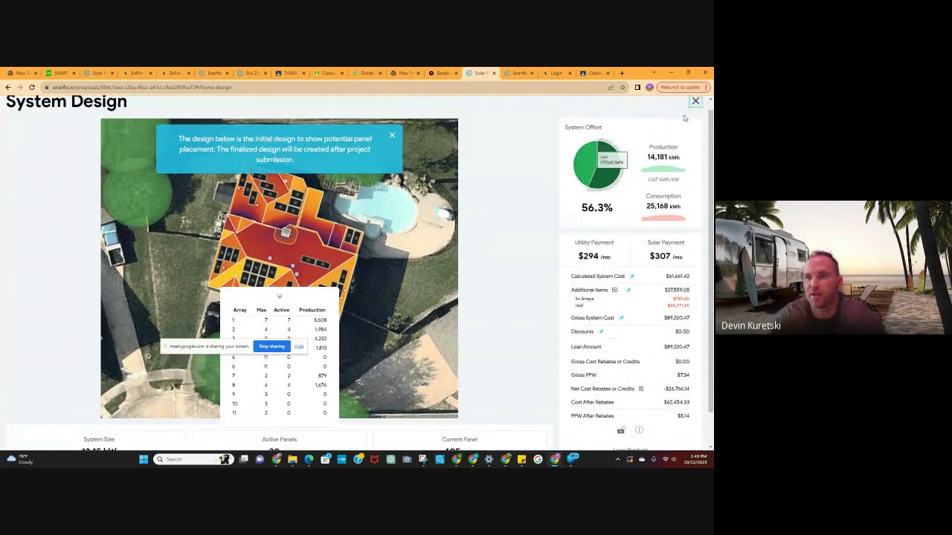
{"action": "left_click", "coordinate": [695, 102]}
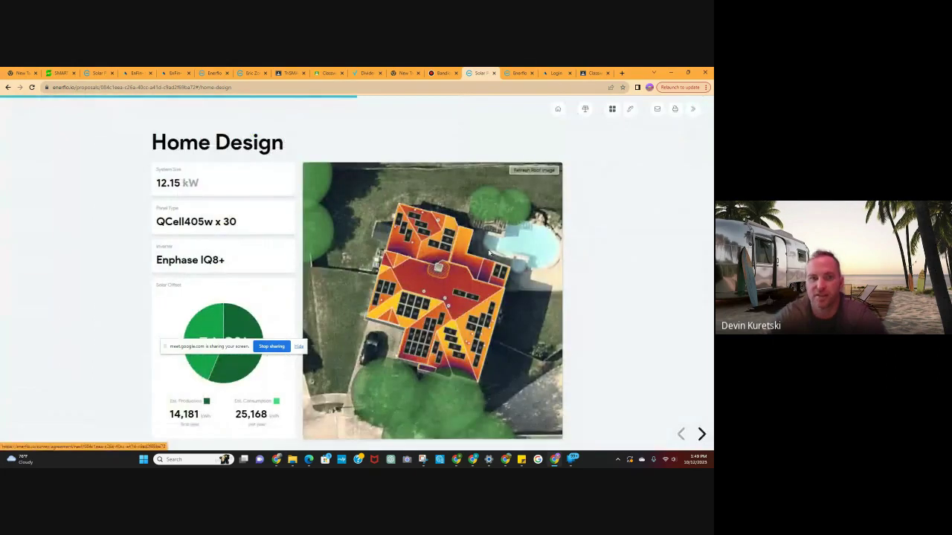
Advance through the slides to Payment Terms, then bring up the installation agreement awaiting signature.
{"action": "left_click", "coordinate": [701, 434]}
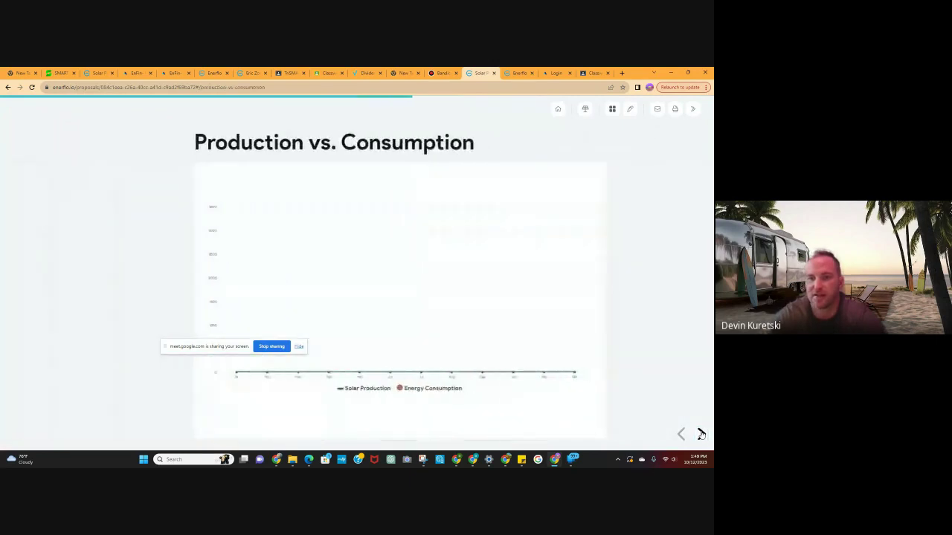
{"action": "left_click", "coordinate": [701, 433]}
{"action": "left_click", "coordinate": [701, 433]}
{"action": "left_click", "coordinate": [701, 434]}
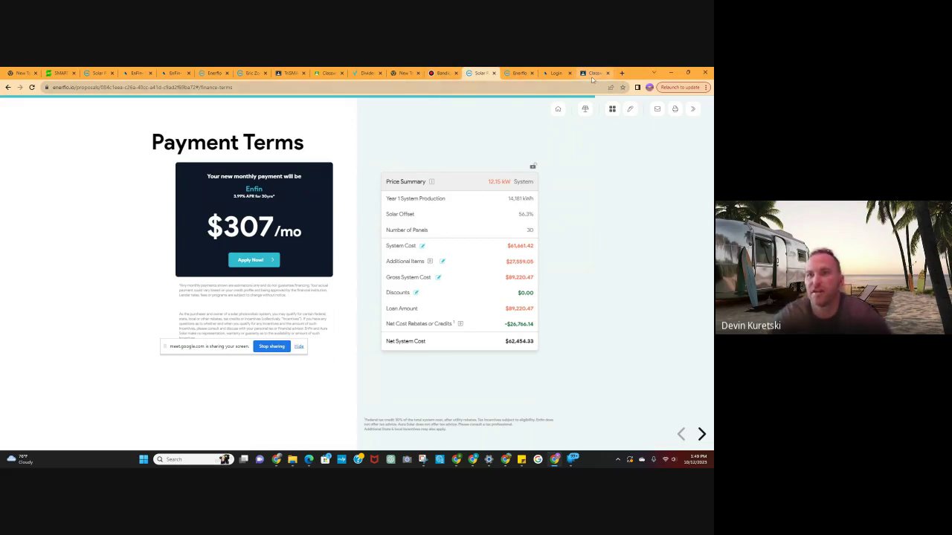
{"action": "left_click", "coordinate": [518, 73]}
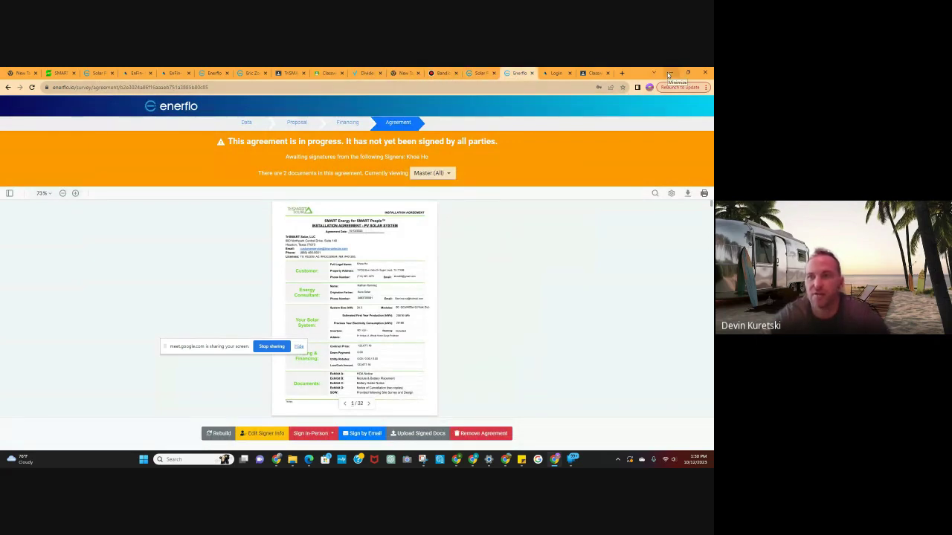
Minimize the Enerflo window and choose Stop recording in the Google Meet Recording panel.
{"action": "left_click", "coordinate": [668, 73]}
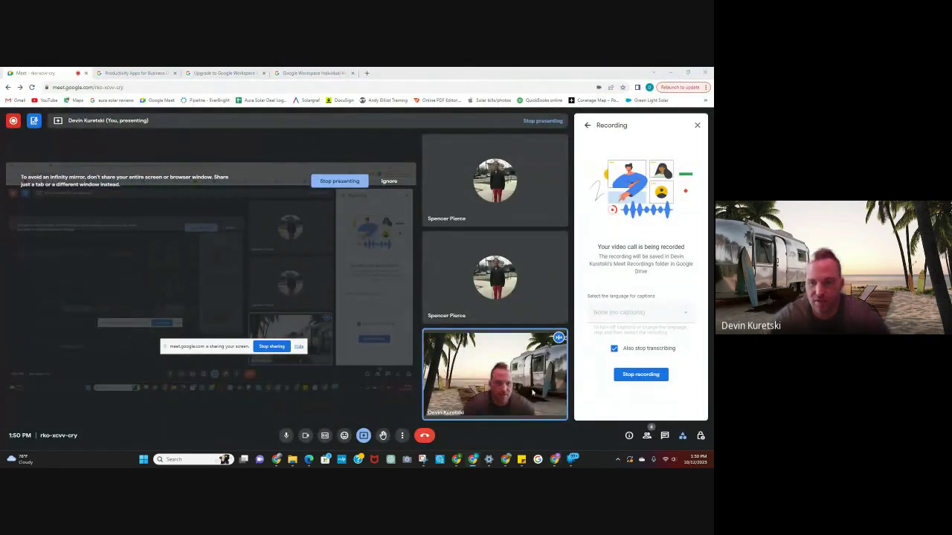
{"action": "left_click", "coordinate": [640, 374]}
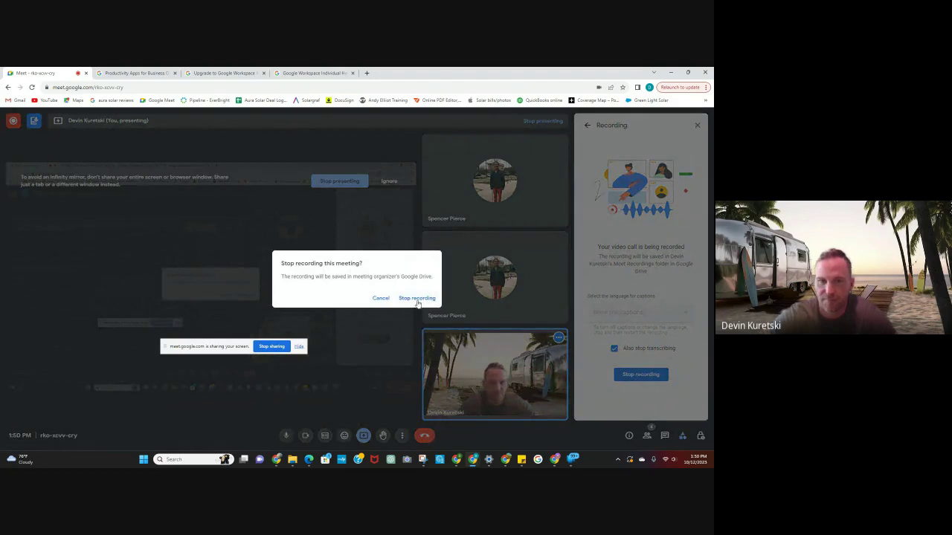